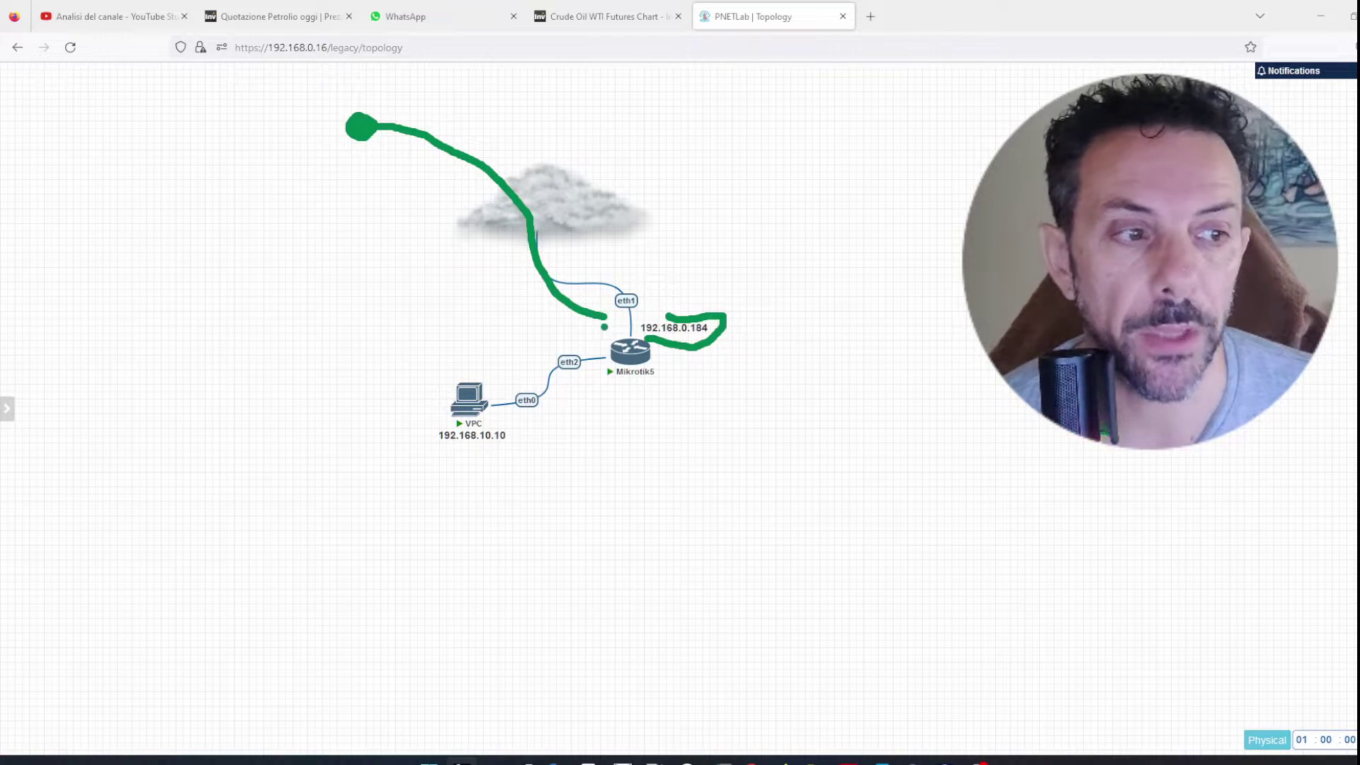
mouse_move(604, 318)
mouse_down()
mouse_move(641, 369)
mouse_move(601, 381)
mouse_up()
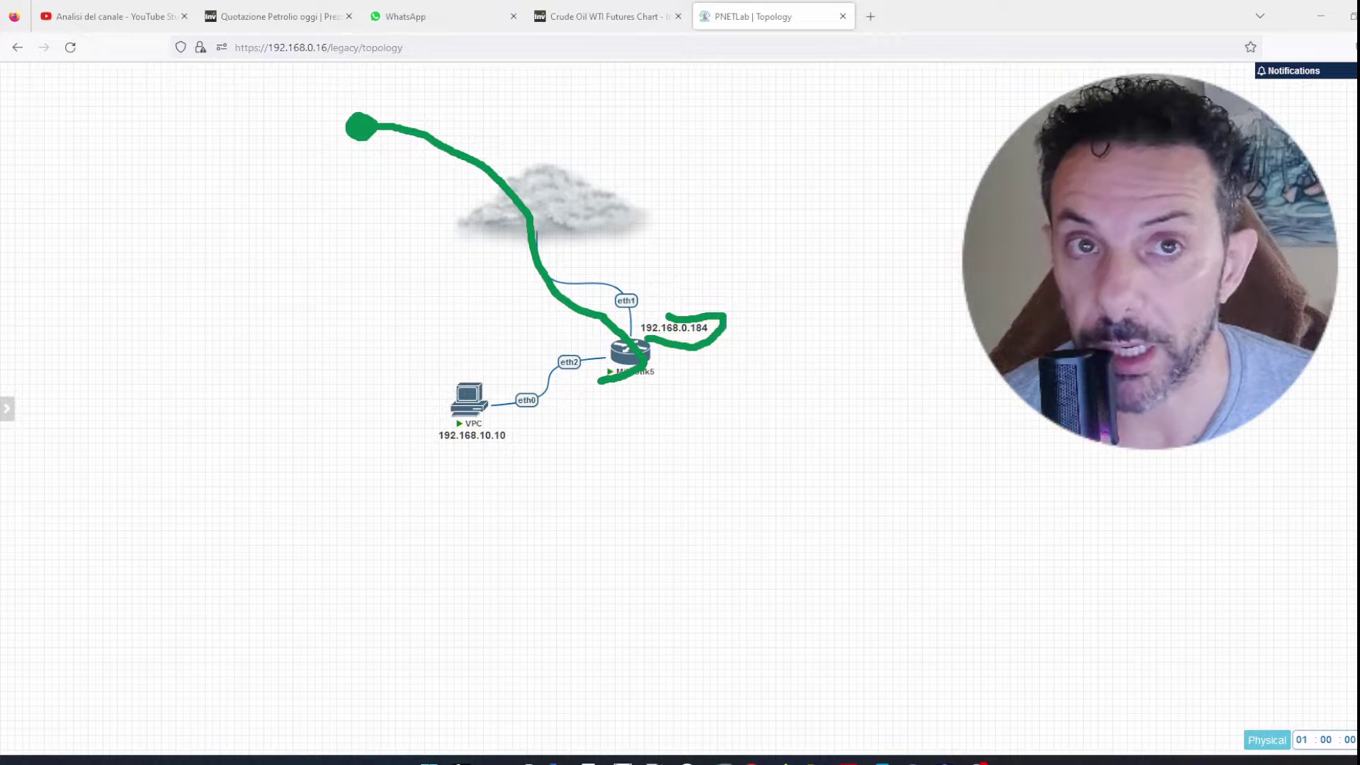
mouse_move(598, 381)
mouse_down()
mouse_move(517, 418)
mouse_move(555, 432)
mouse_up()
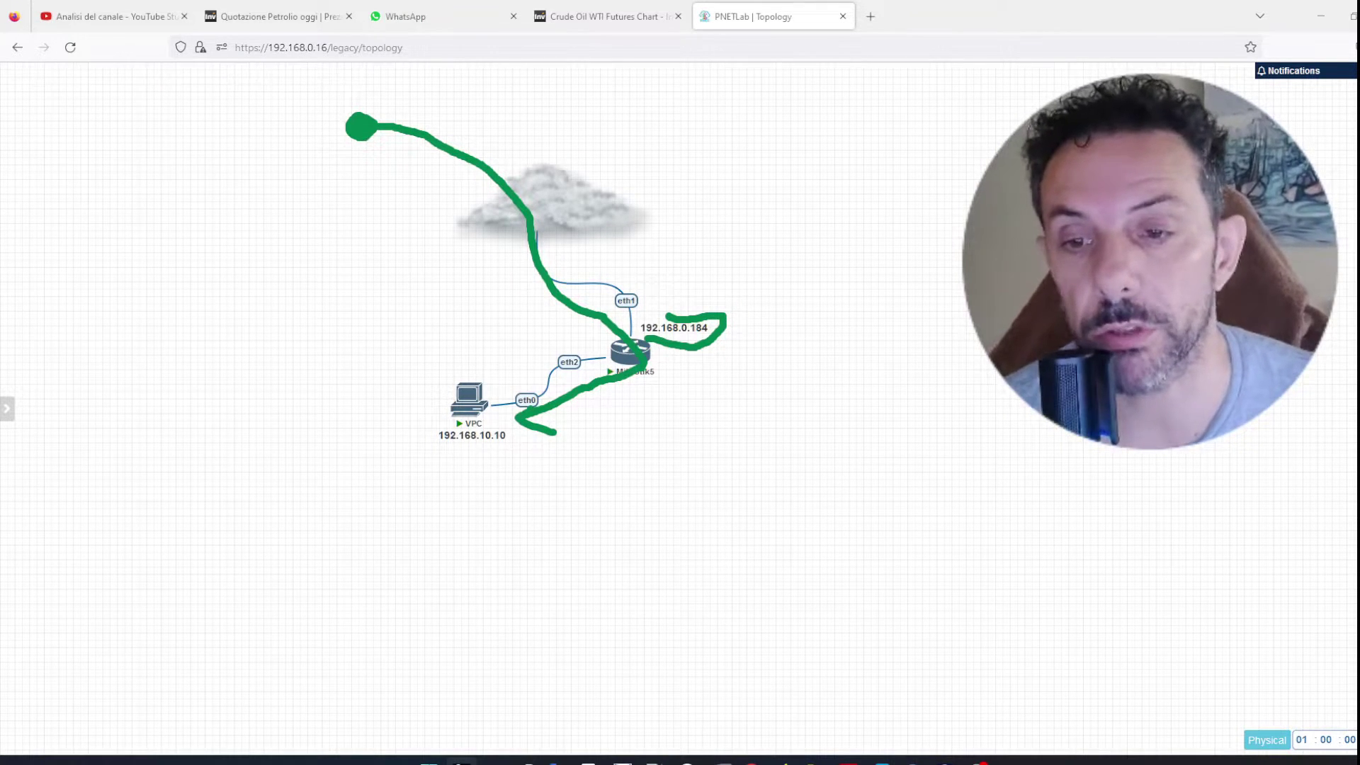
key(Escape)
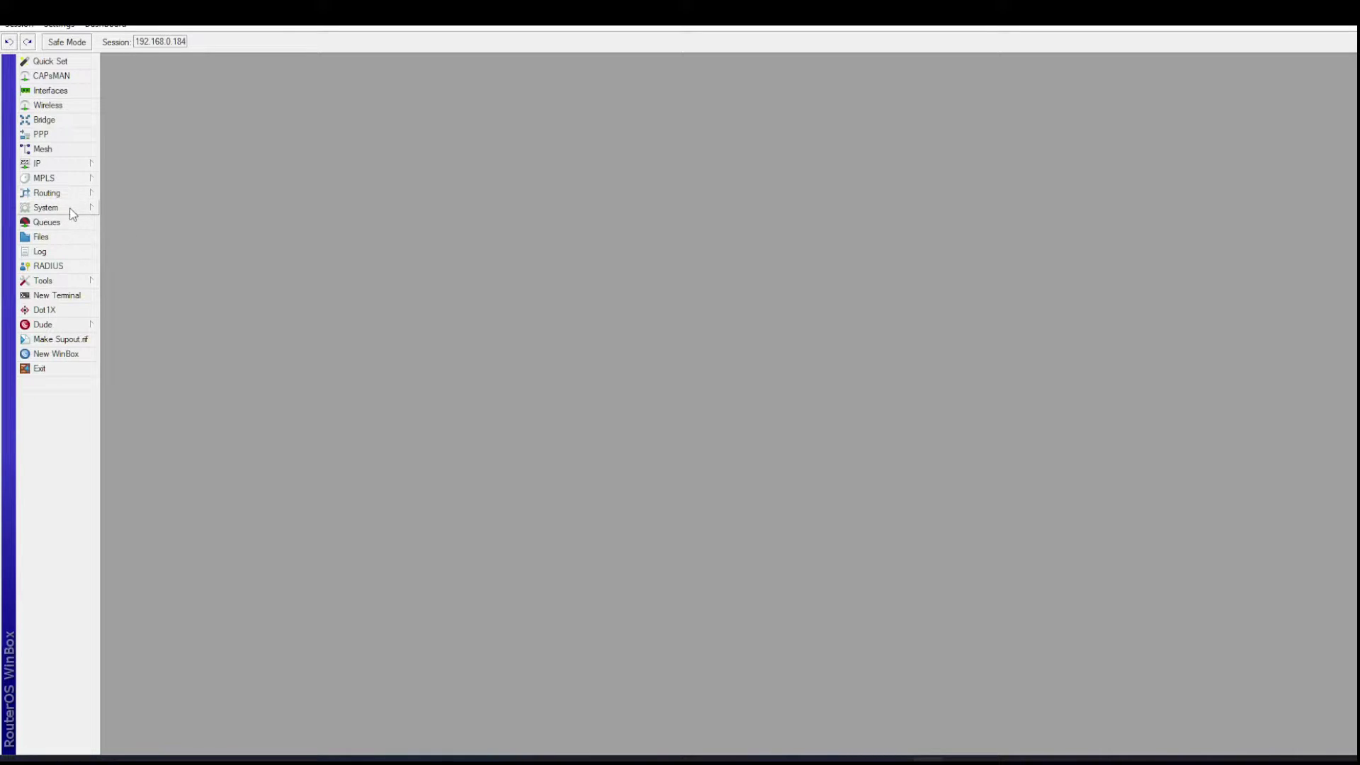
Step: Create a new system certificate in WinBox with both its name and common name set to CA
click(69, 207)
click(122, 226)
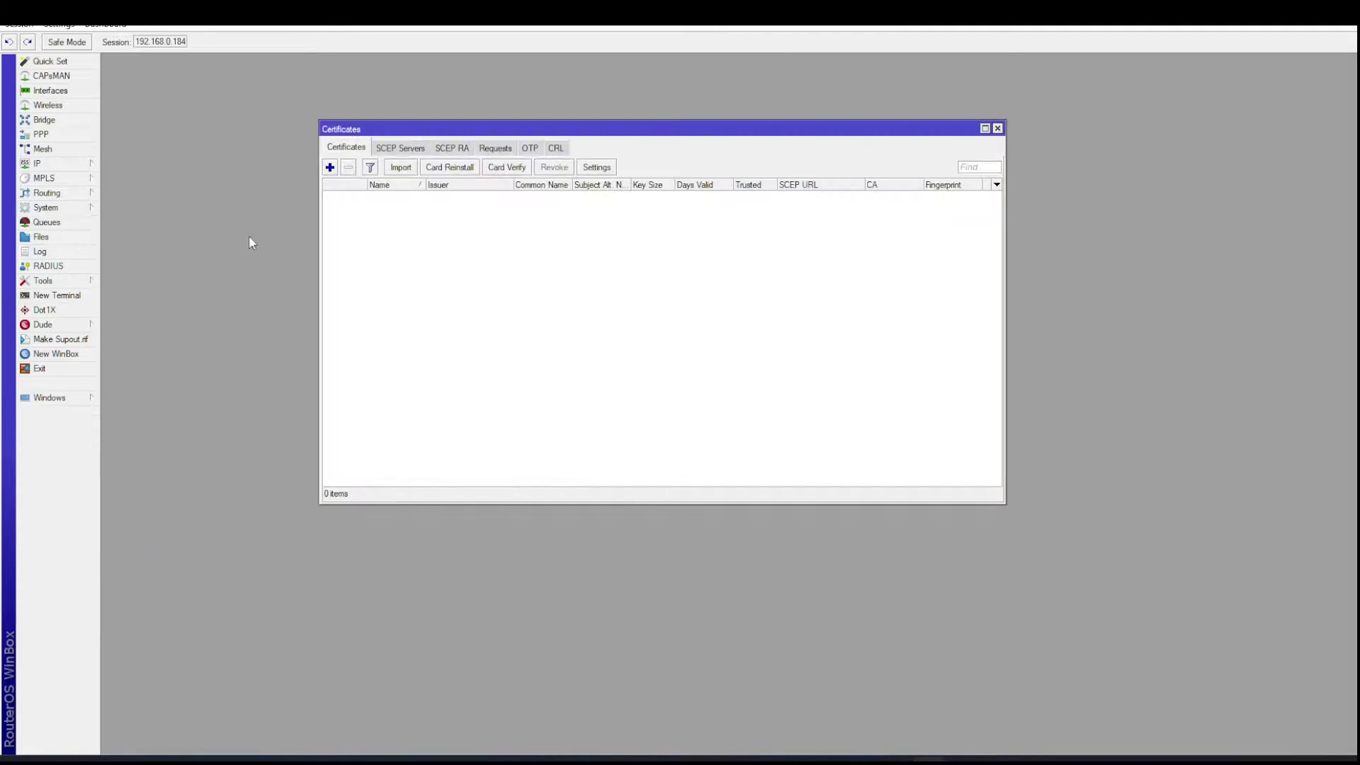
click(330, 168)
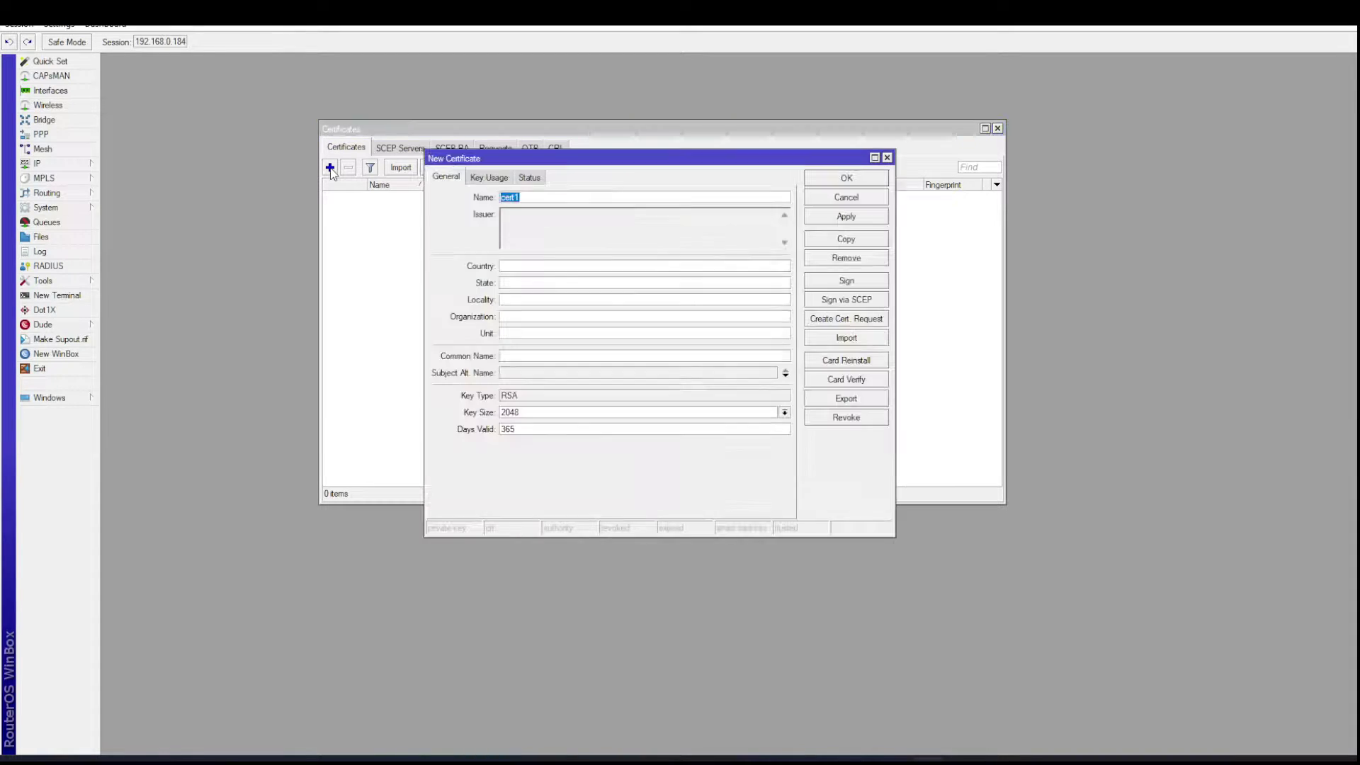
text(CA)
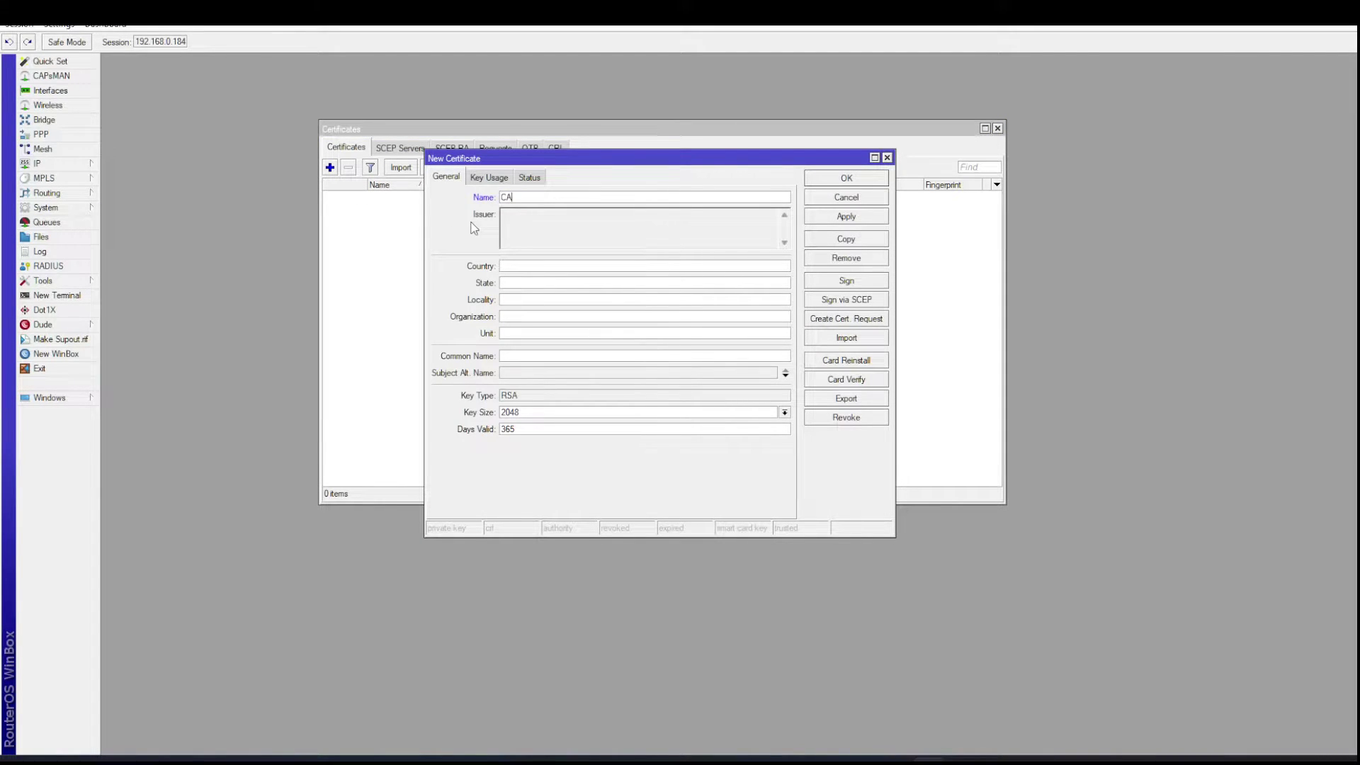
key(ctrl+a)
key(ctrl+c)
click(550, 356)
key(ctrl+v)
Step: Limit the CA certificate's key usage to crl sign and key cert. sign, and apply it
click(481, 178)
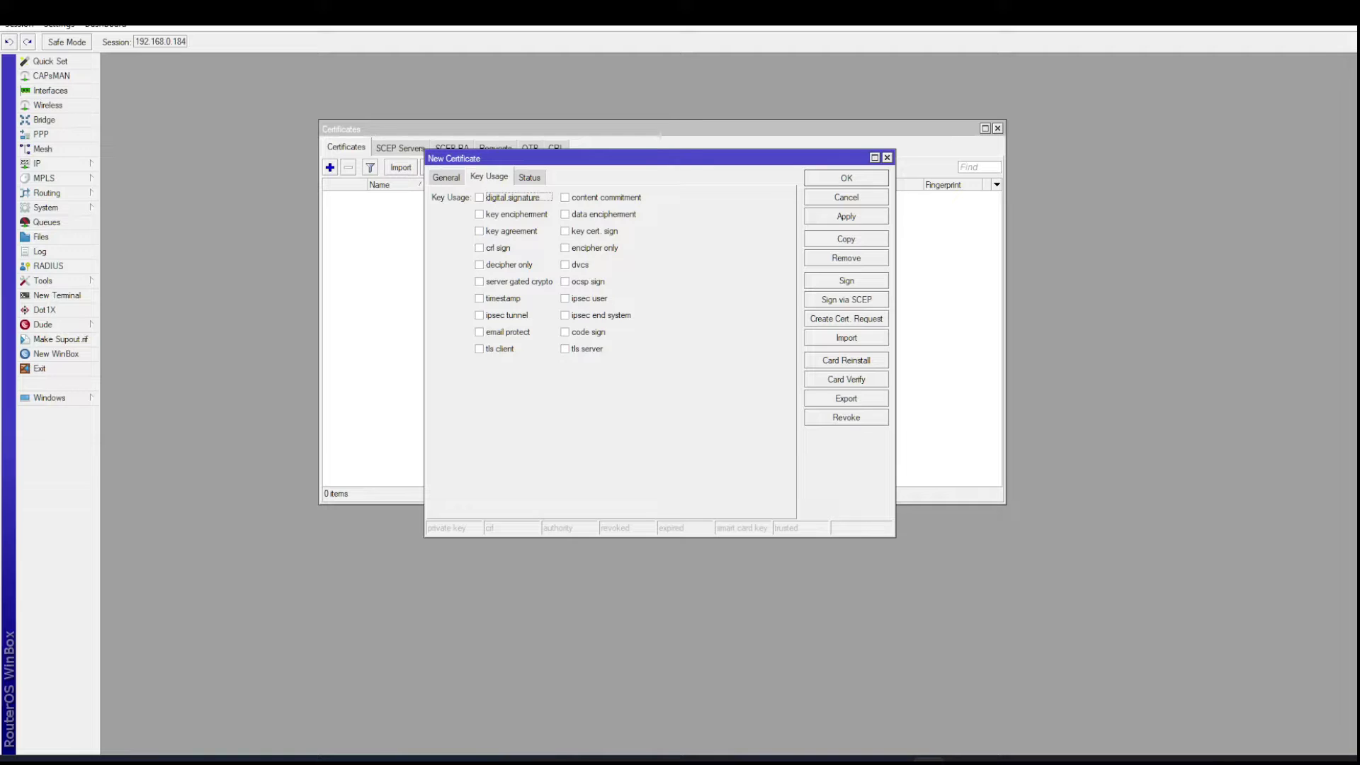
click(476, 248)
click(564, 233)
click(869, 220)
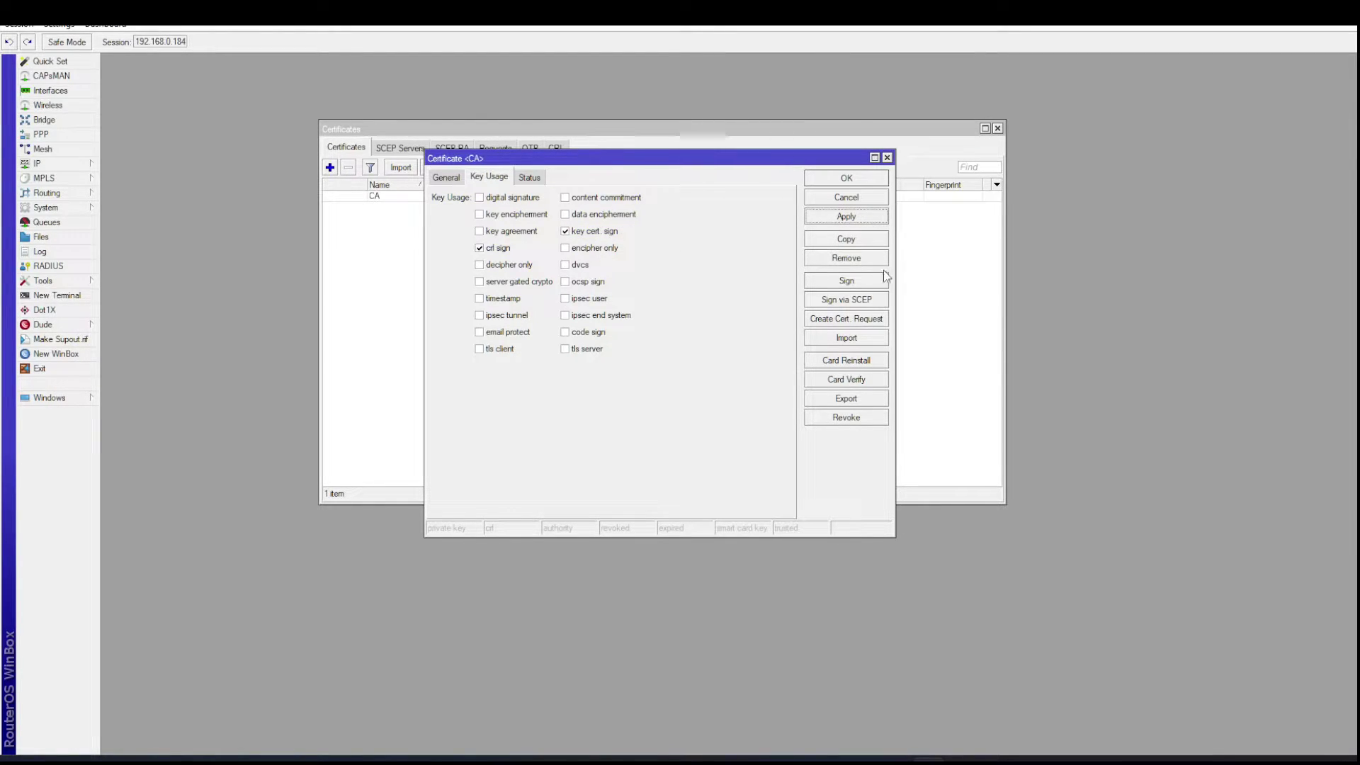
Step: Sign the CA certificate with 192.168.0.184 as the CA CRL host, and close the certificate
click(859, 280)
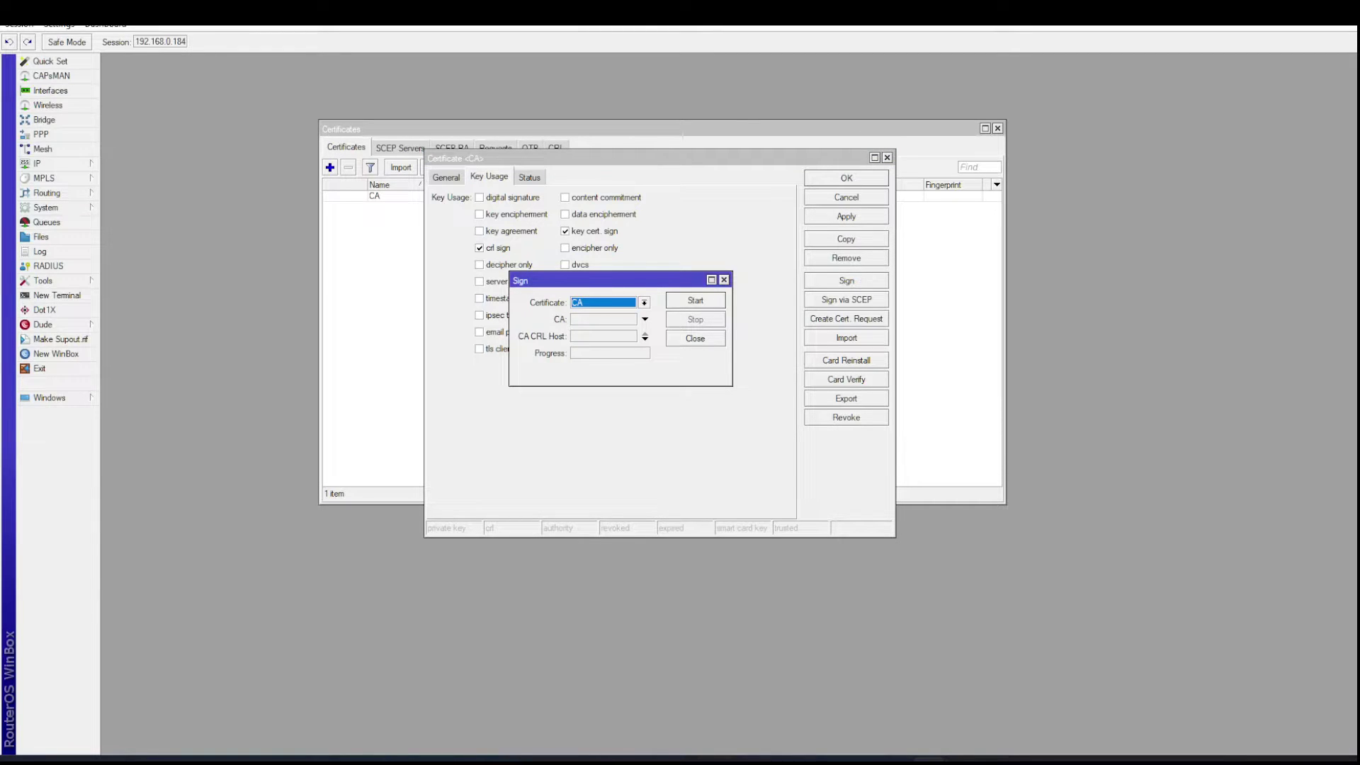
click(614, 338)
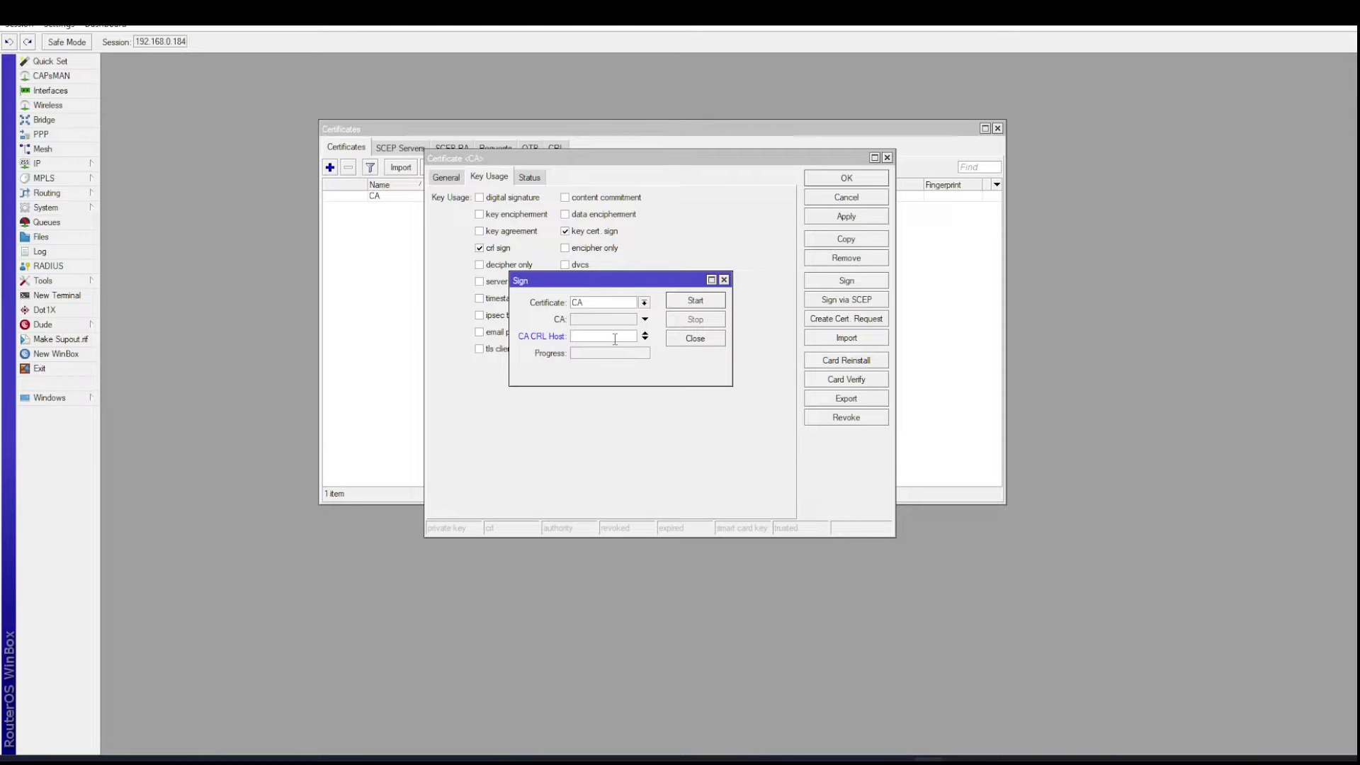
text(192.168.0.184)
click(684, 306)
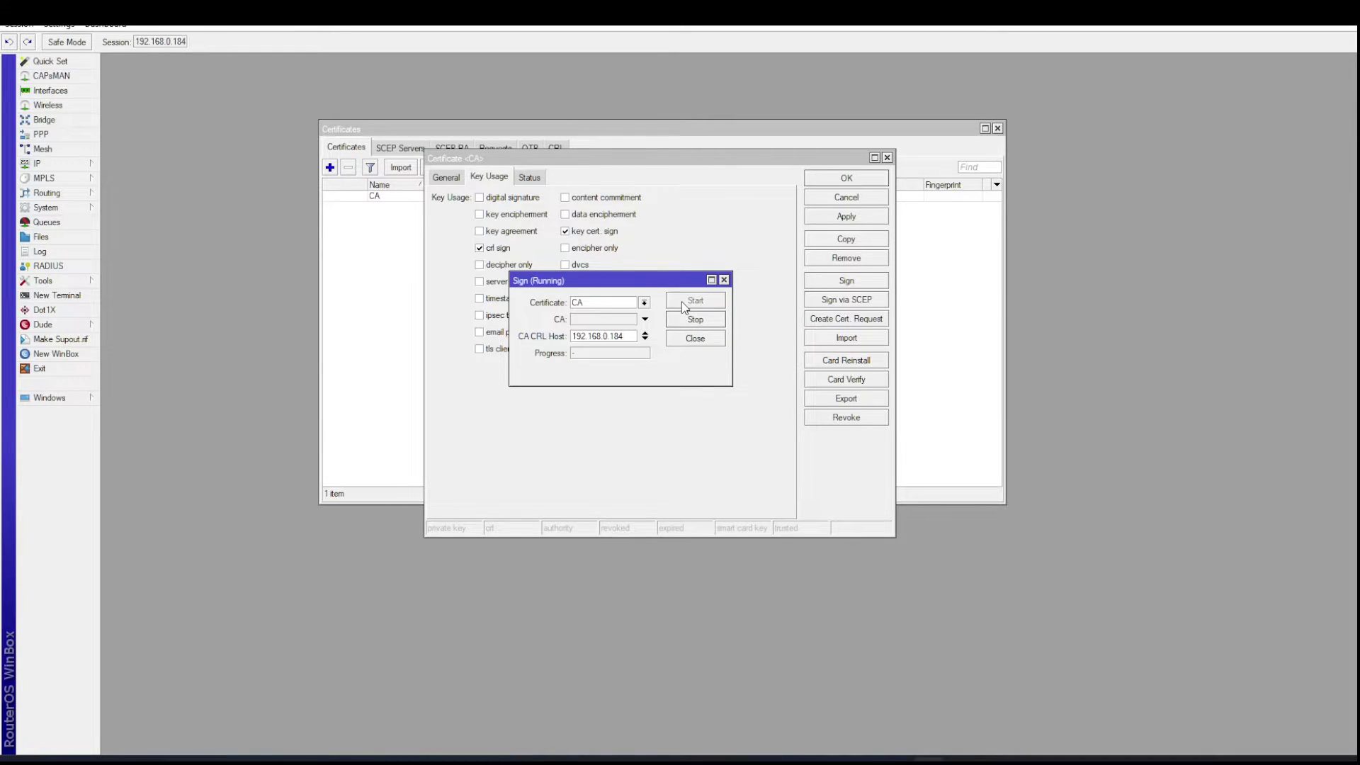
drag(641, 353, 559, 353)
click(694, 339)
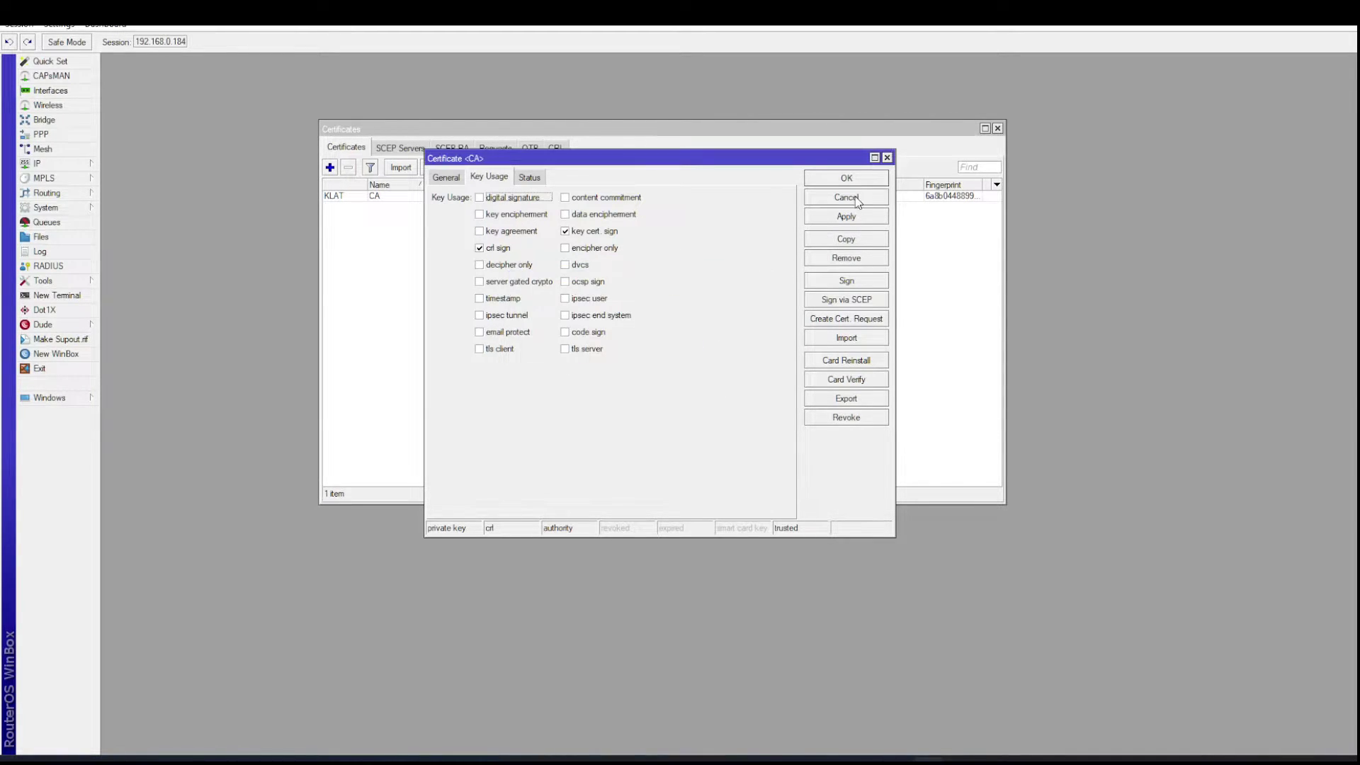
click(846, 178)
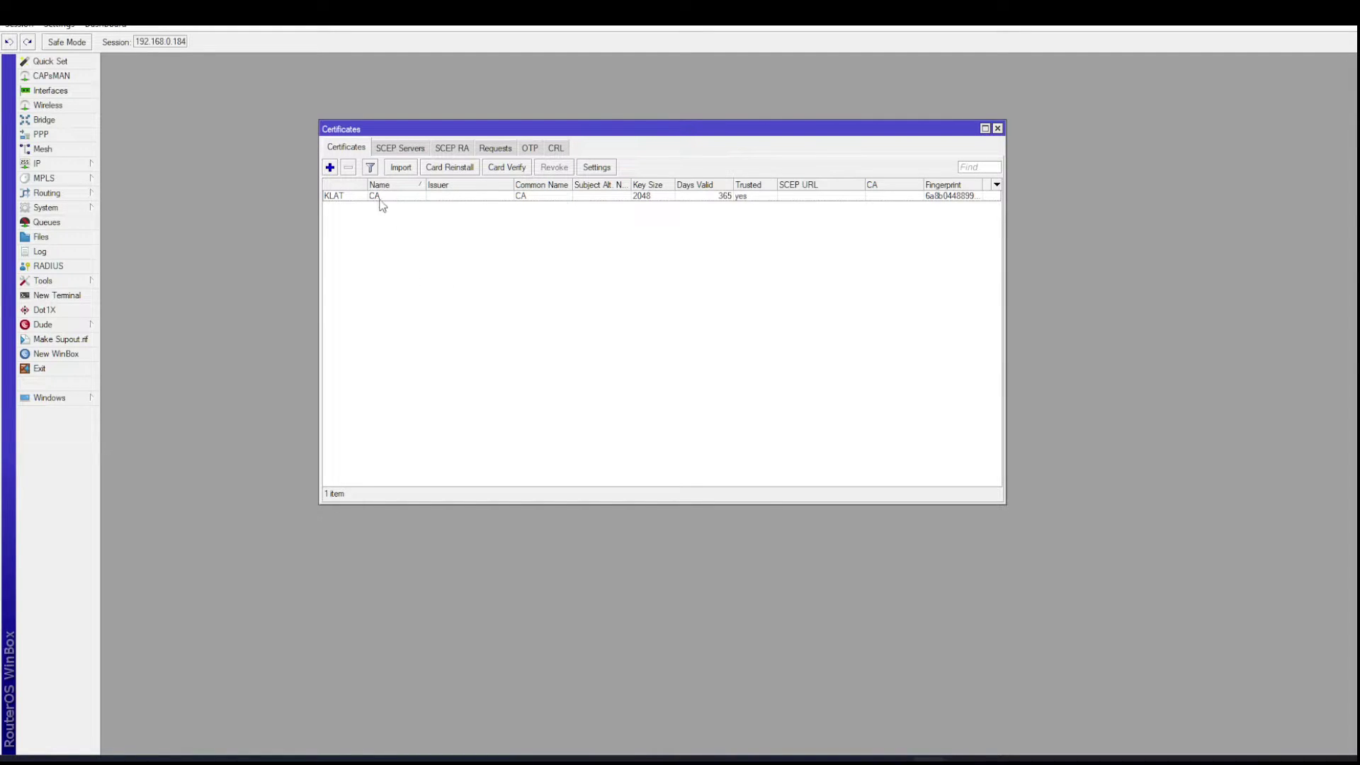
Step: Add a second certificate with both its name and common name set to Server
click(329, 167)
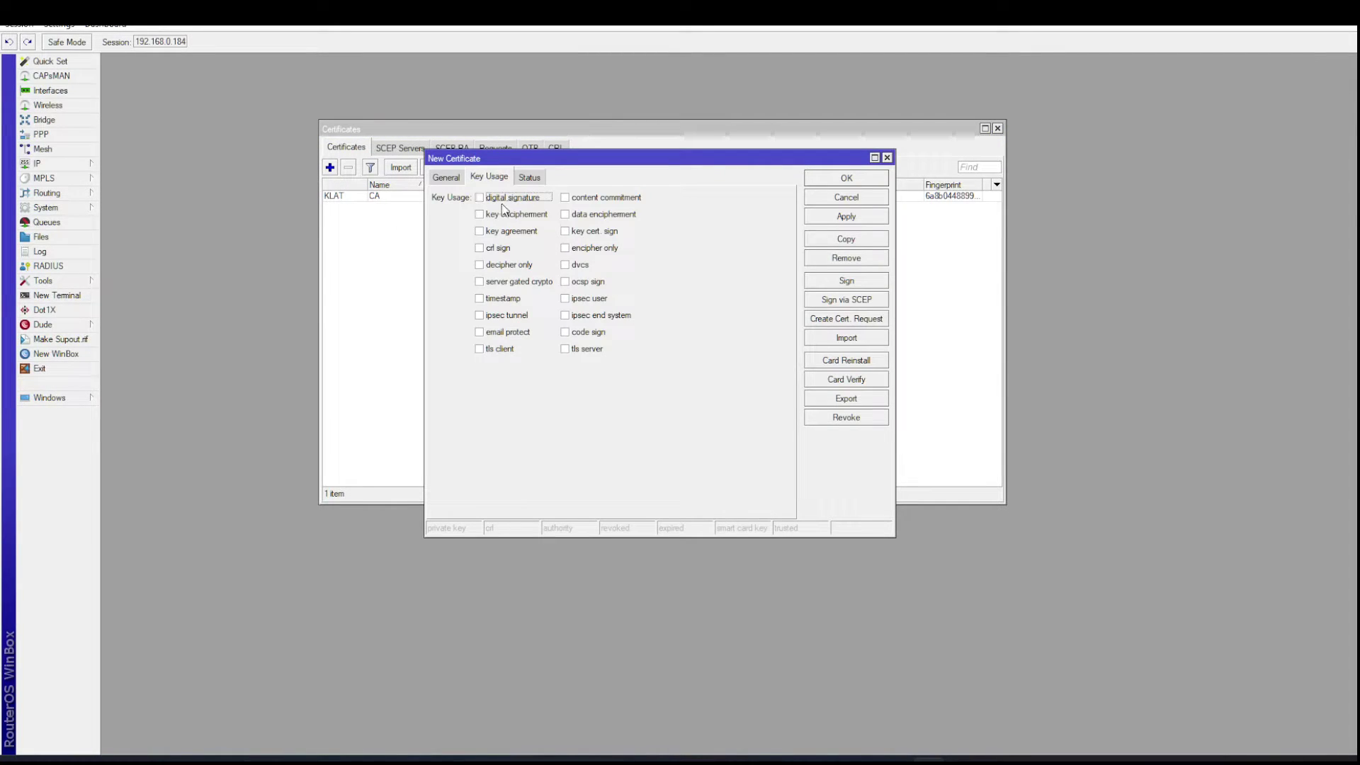
click(456, 180)
text(Server)
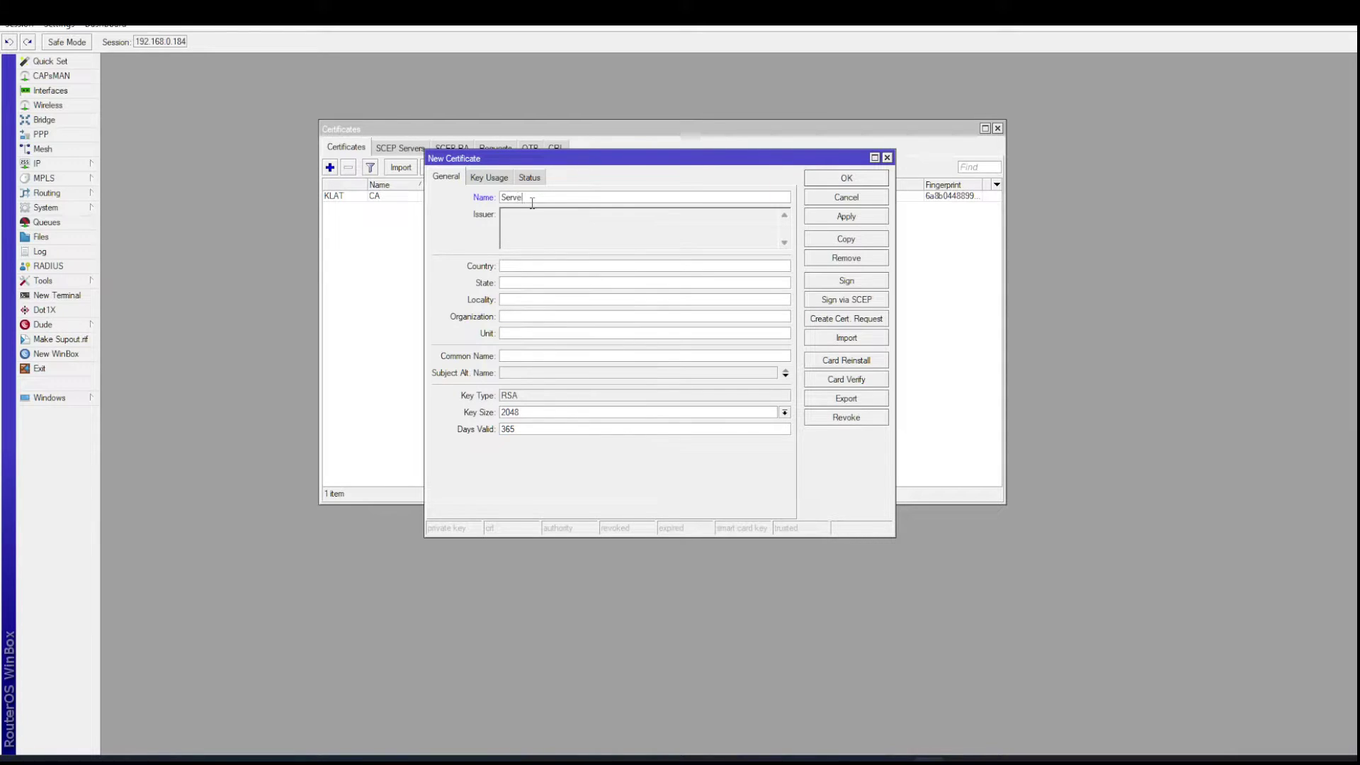
double_click(528, 202)
key(ctrl+c)
click(599, 356)
key(ctrl+v)
Step: Enable digital signature, key encipherment and tls server as the Server certificate's key usage, and apply it
click(489, 176)
click(479, 198)
click(483, 215)
click(572, 349)
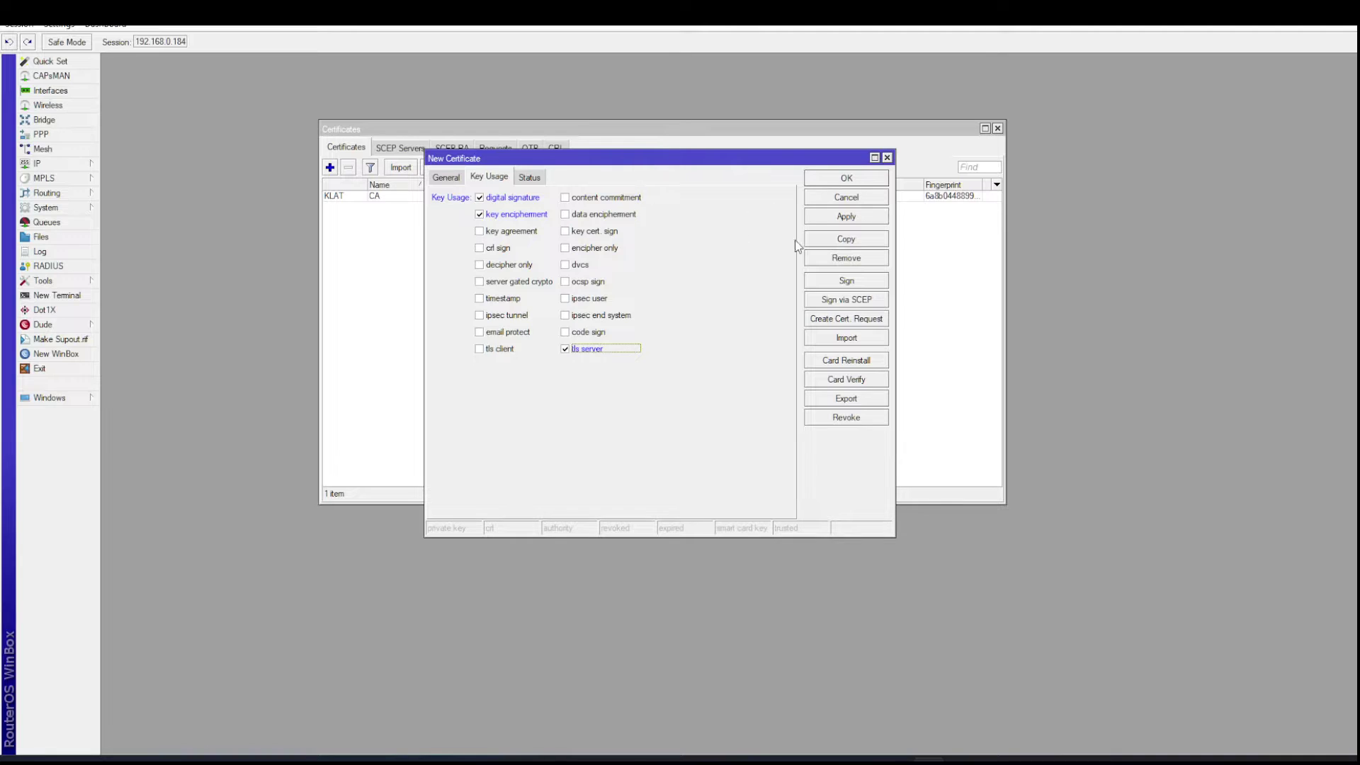
click(854, 222)
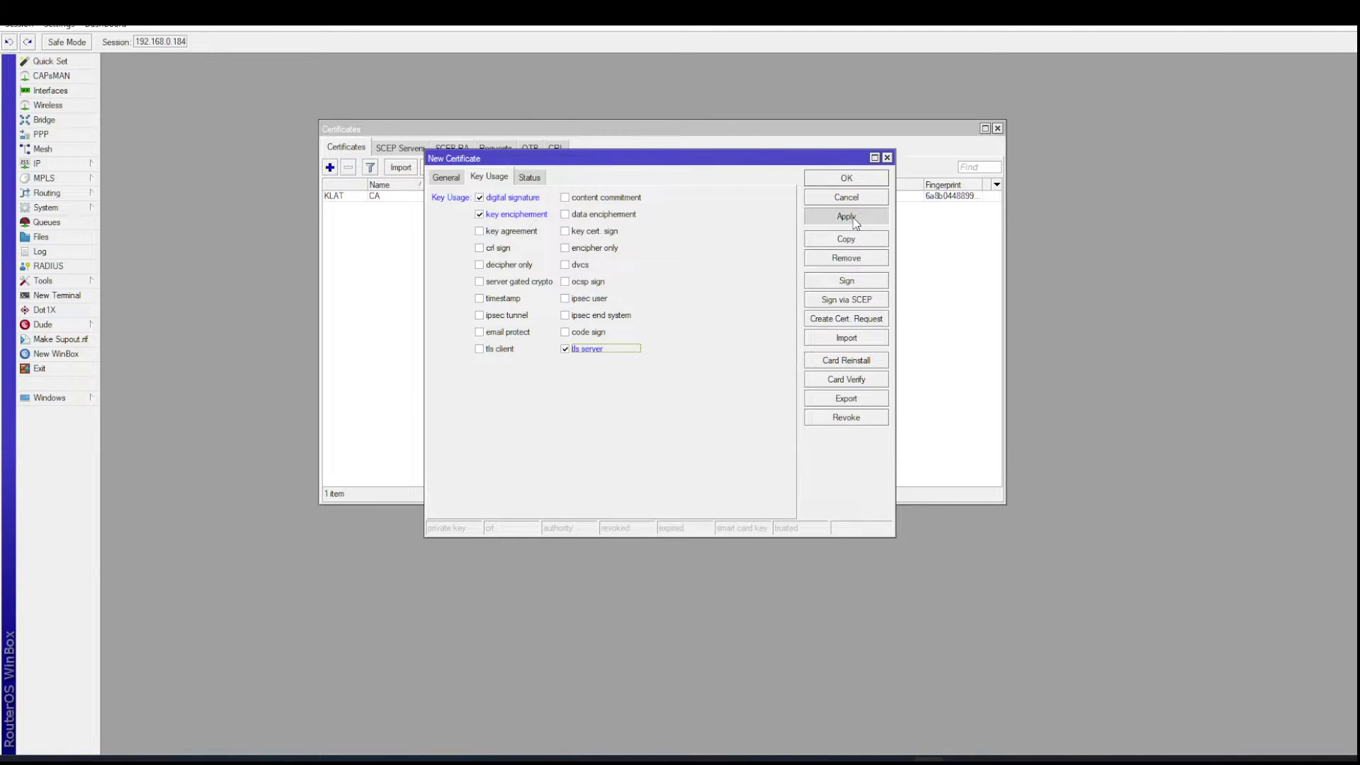
Step: Sign the Server certificate using CA as its certificate authority, and close the certificate
click(867, 281)
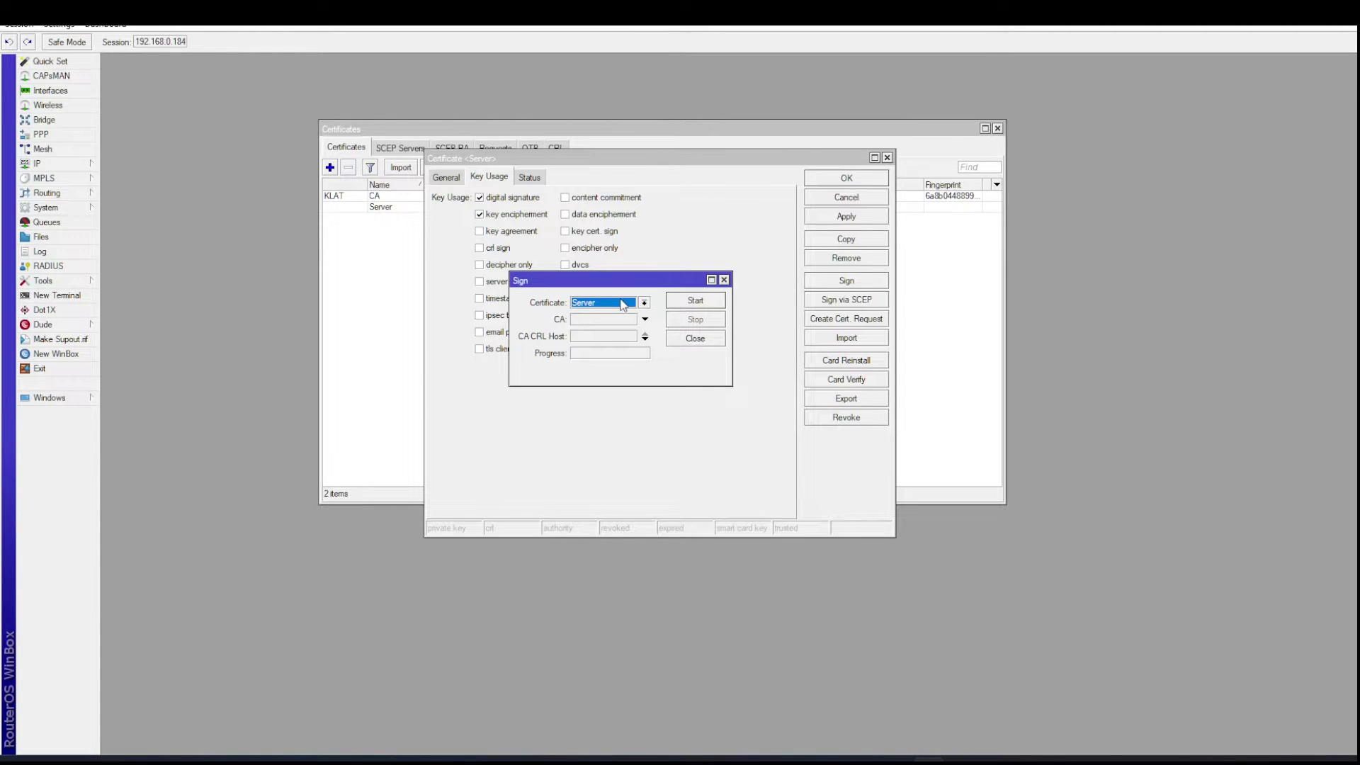
click(626, 323)
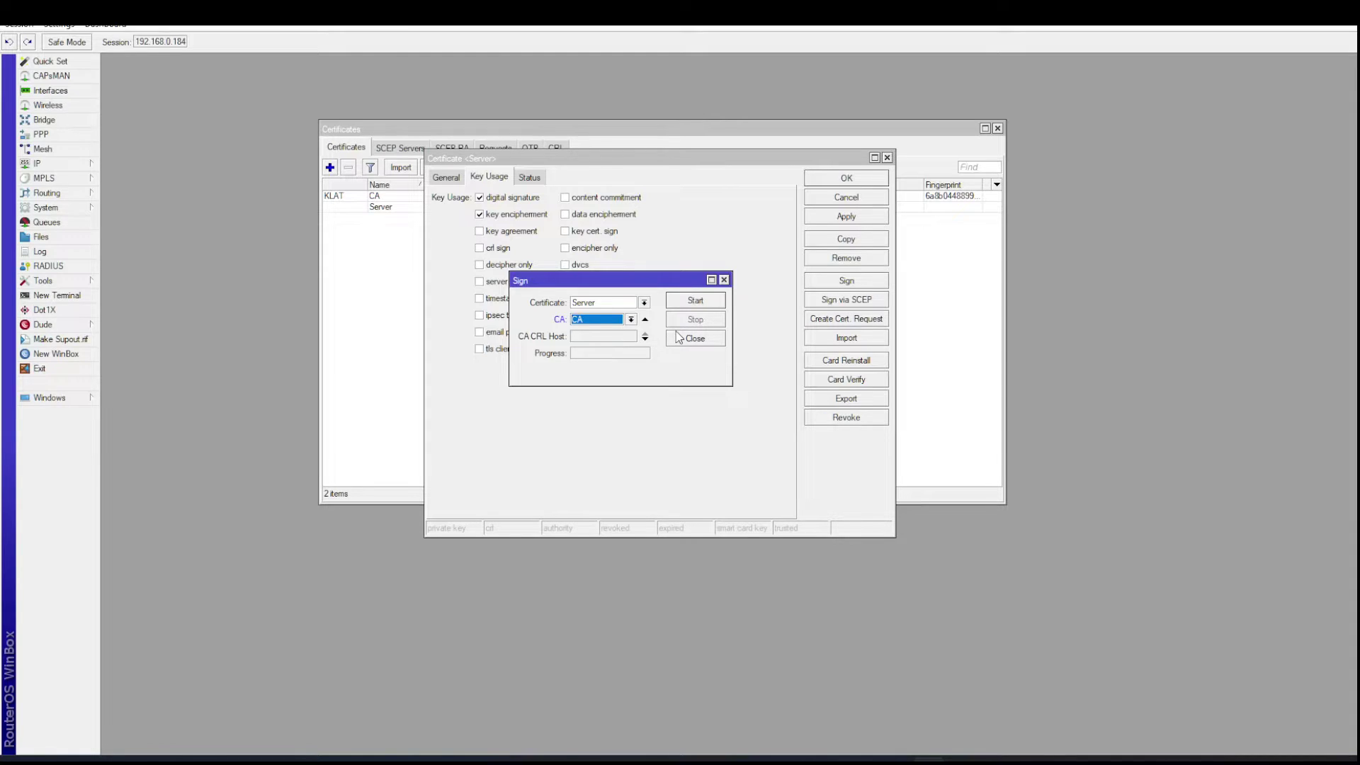
click(692, 303)
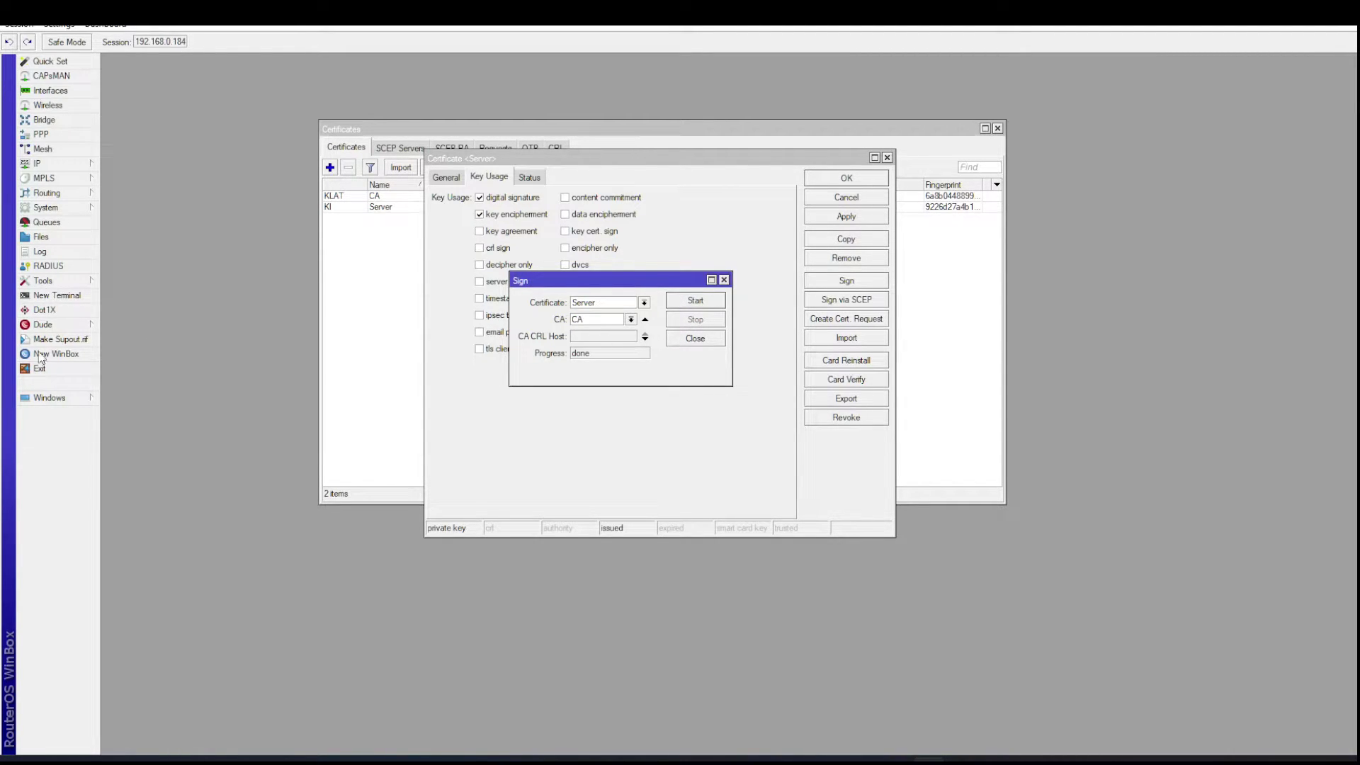
click(682, 343)
click(856, 183)
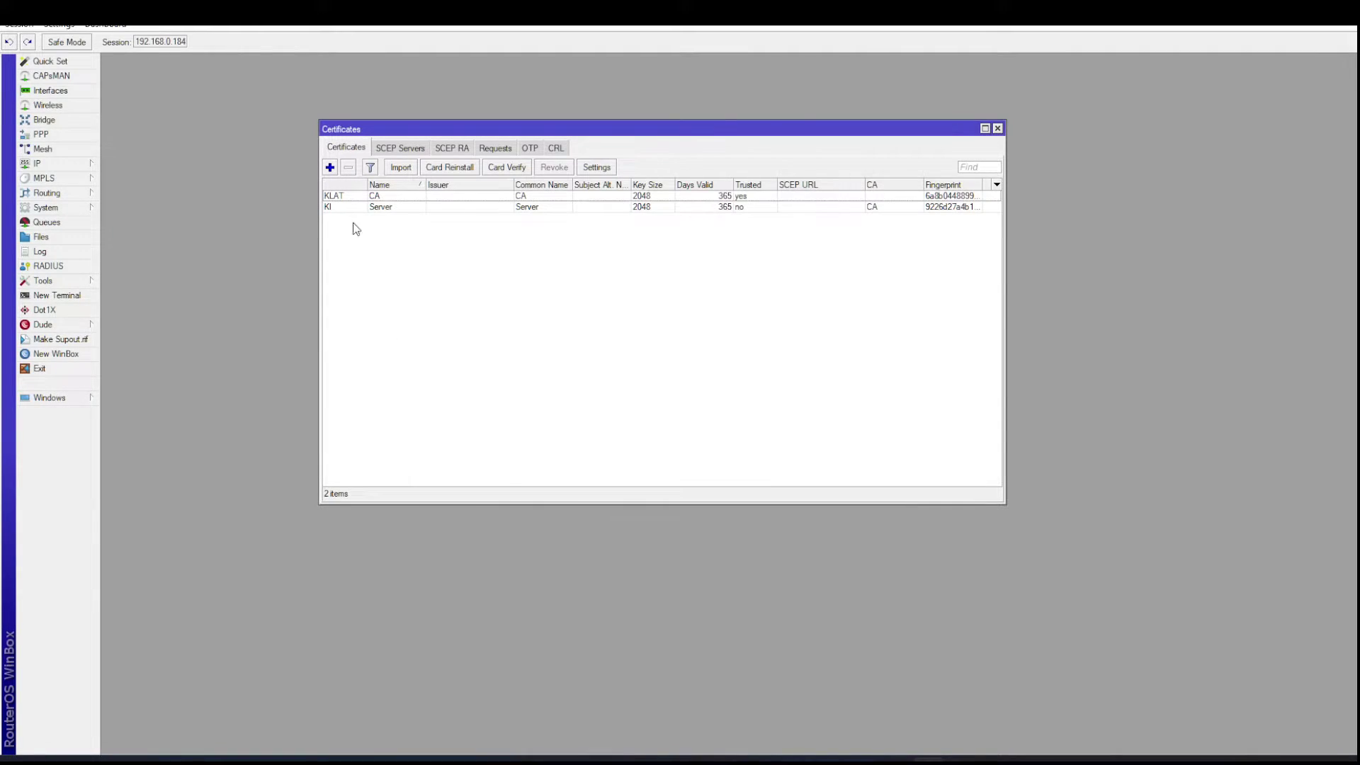
Step: Add a certificate with name and common name Client and only tls client as its key usage, and apply it
click(329, 168)
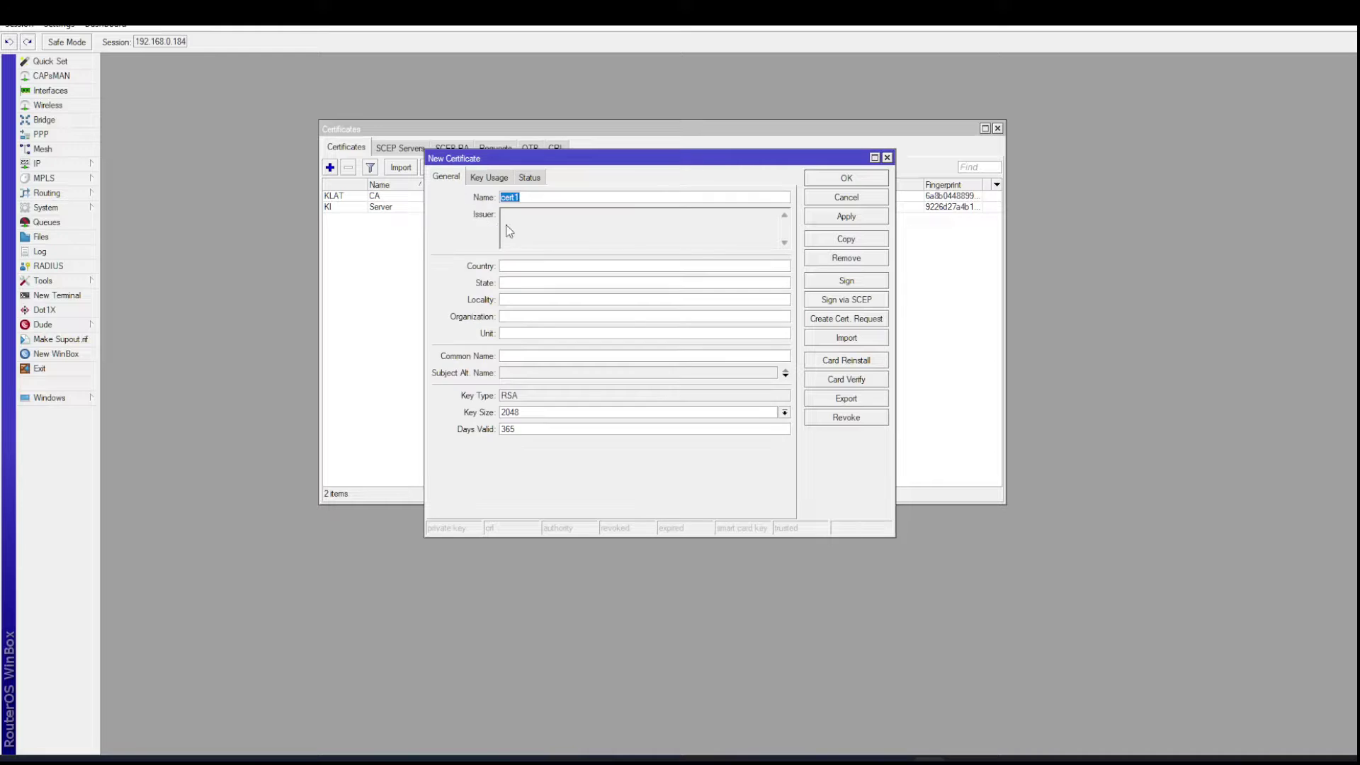
text(Client)
double_click(551, 196)
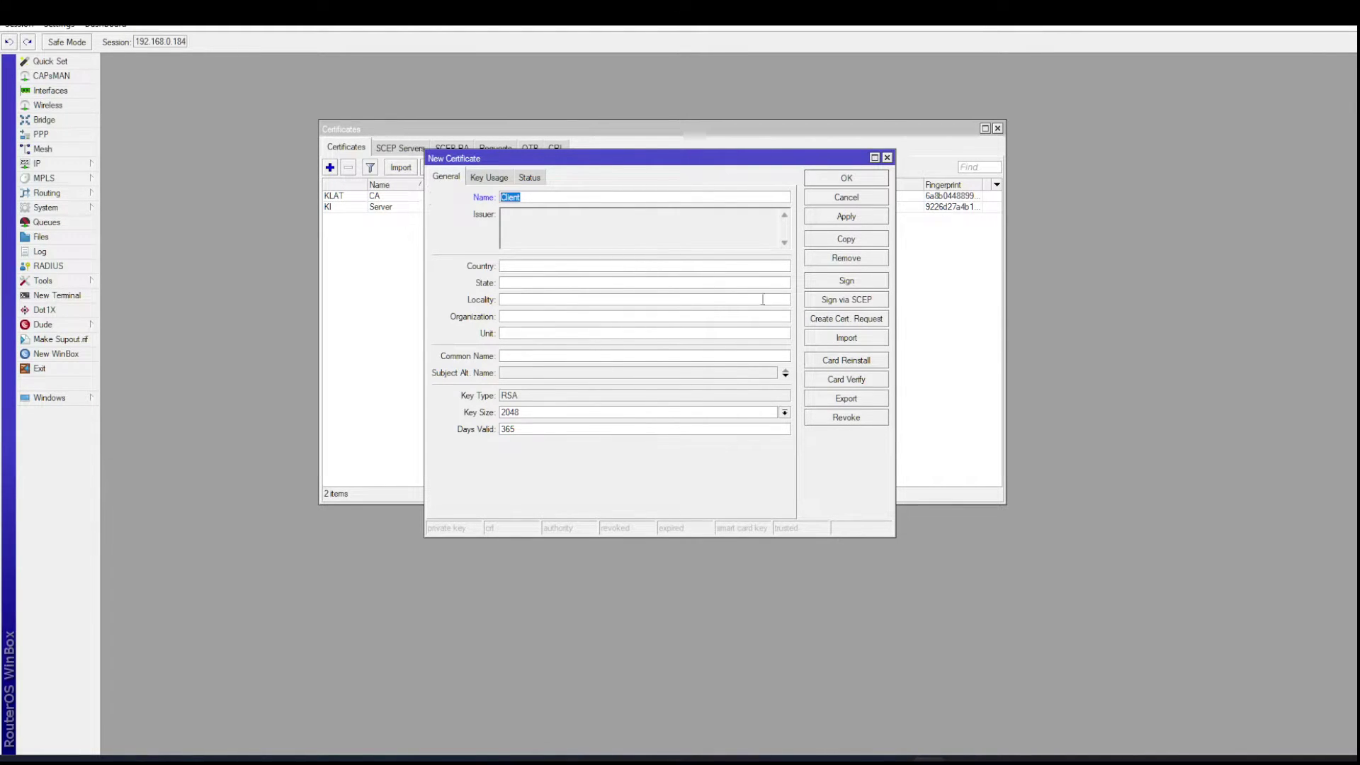
click(510, 355)
key(ctrl+v)
click(480, 178)
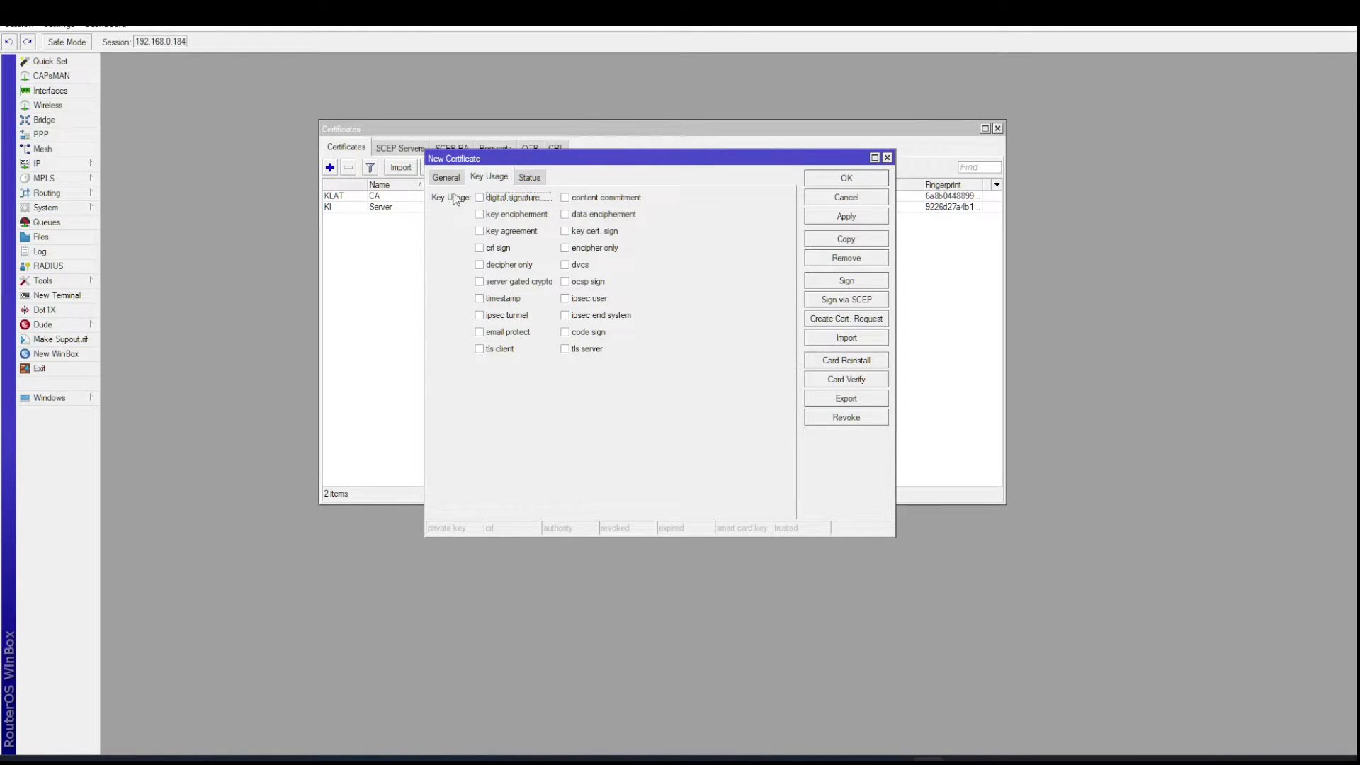
click(480, 352)
click(841, 217)
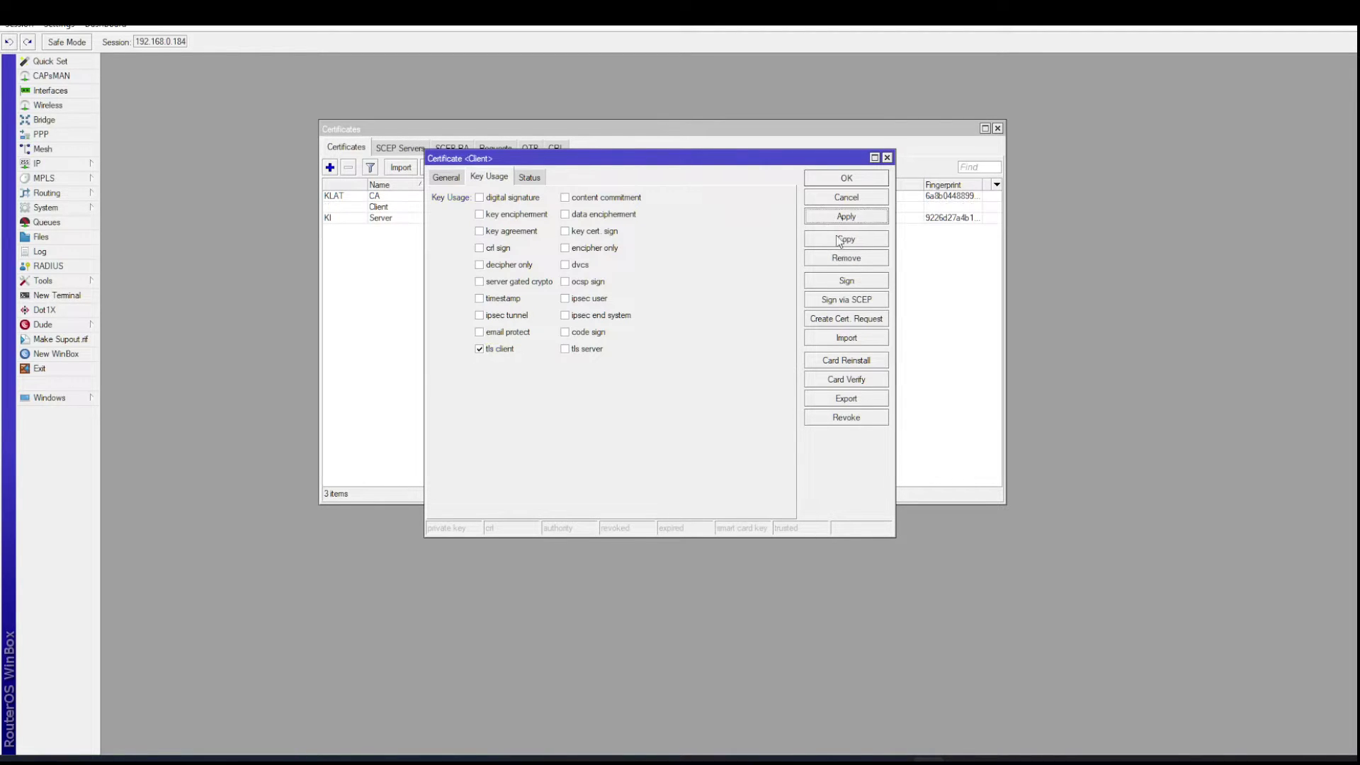
Step: Sign the Client certificate using CA as its certificate authority, and close the certificate
click(847, 282)
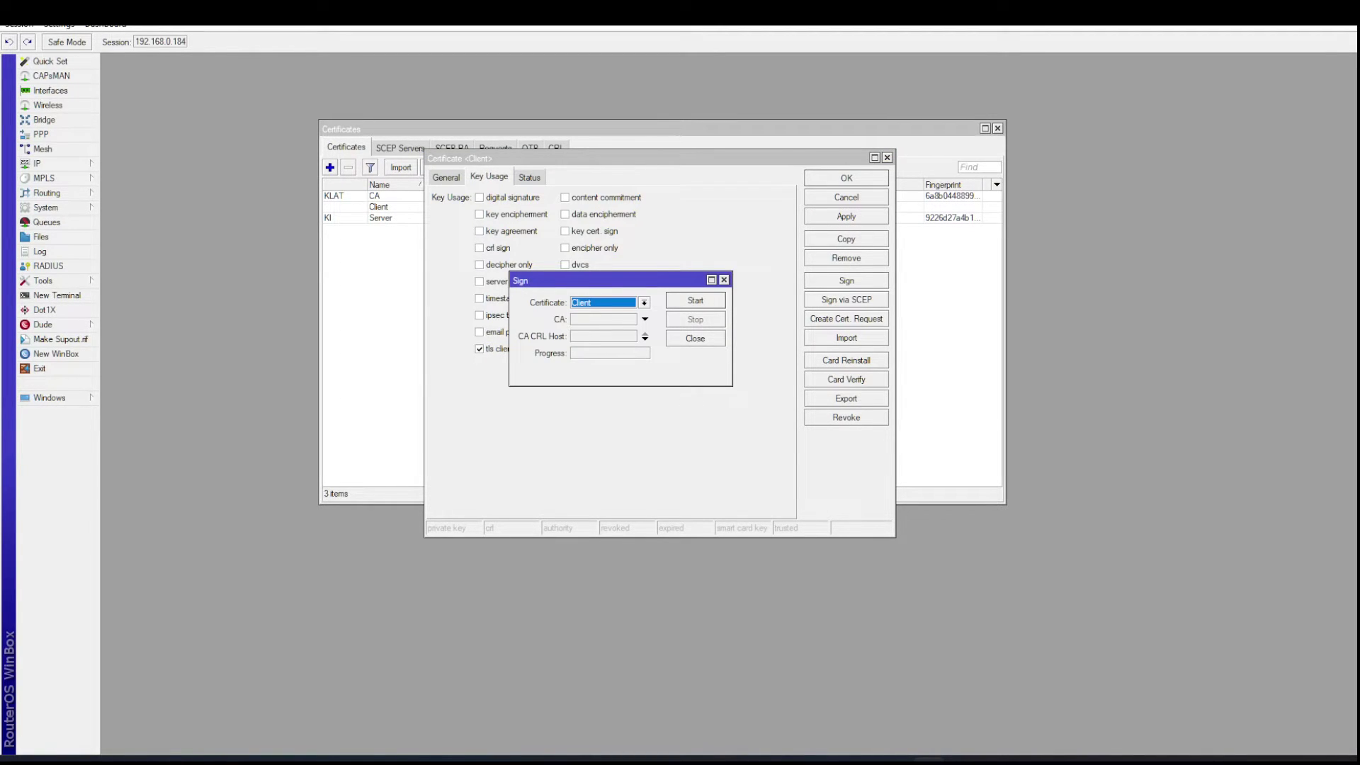
click(585, 329)
click(705, 306)
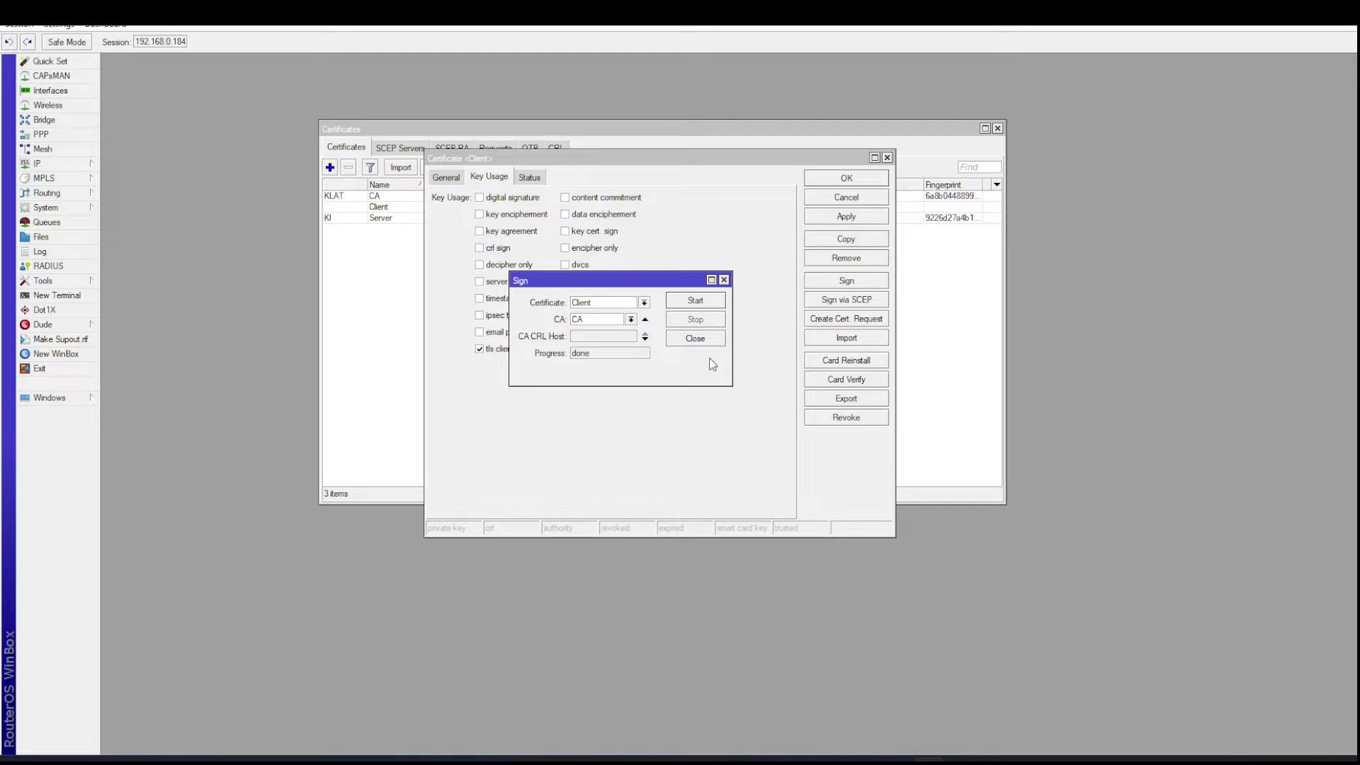
click(698, 340)
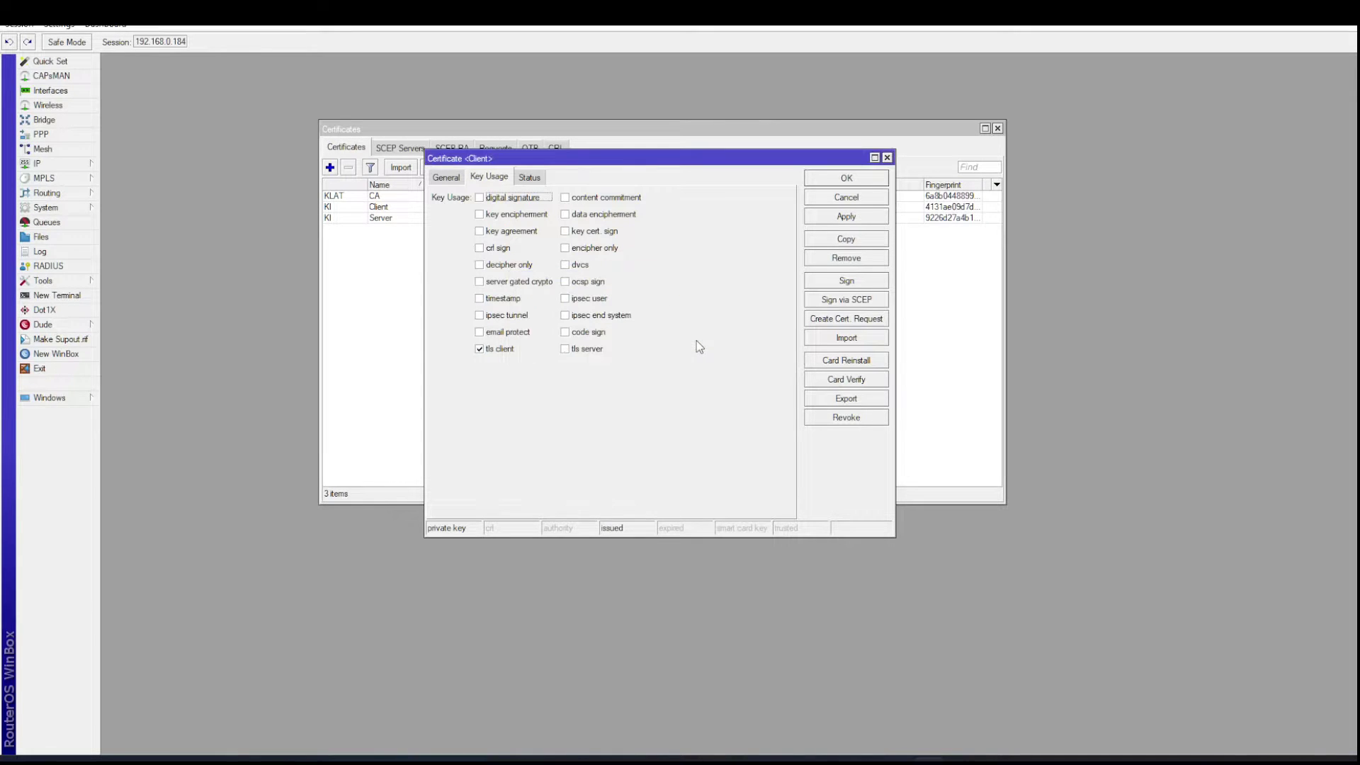
click(850, 181)
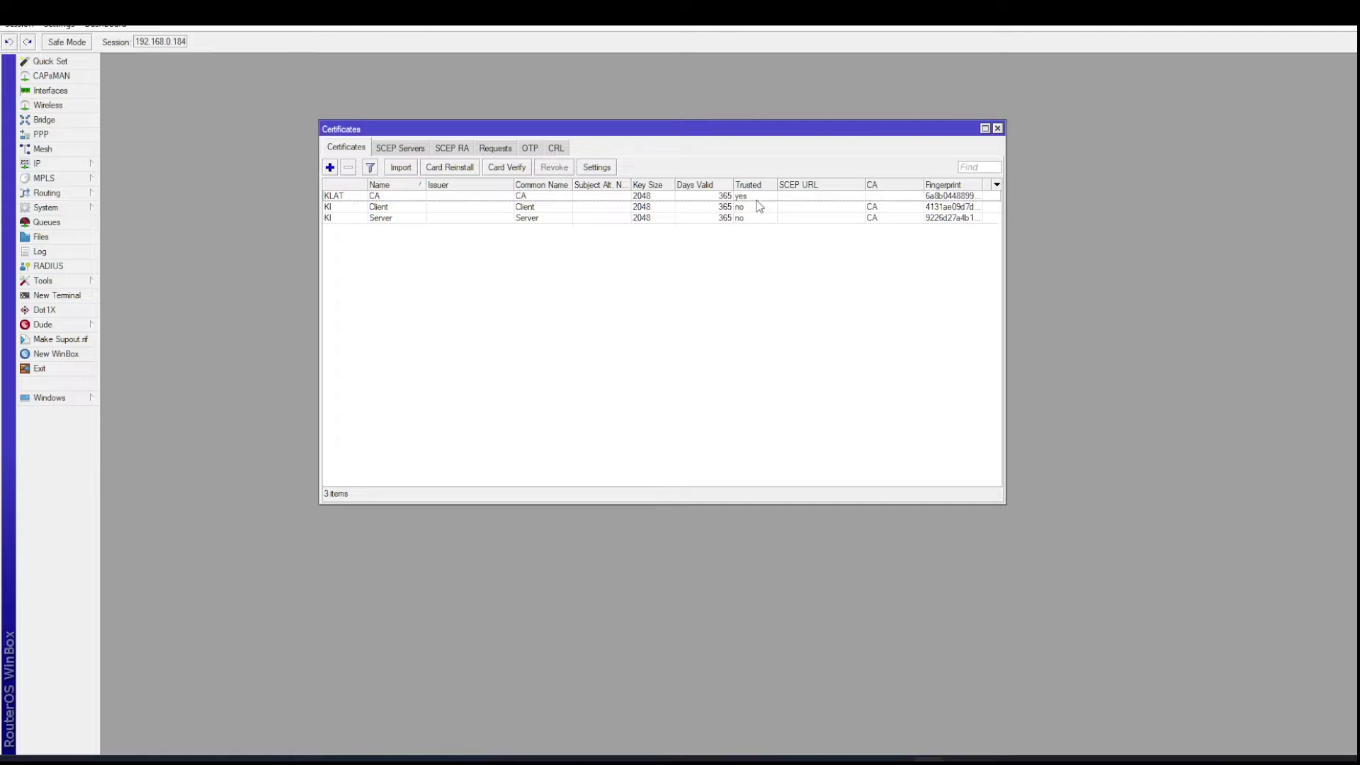
Step: Mark the Server certificate as trusted and save the change
double_click(737, 220)
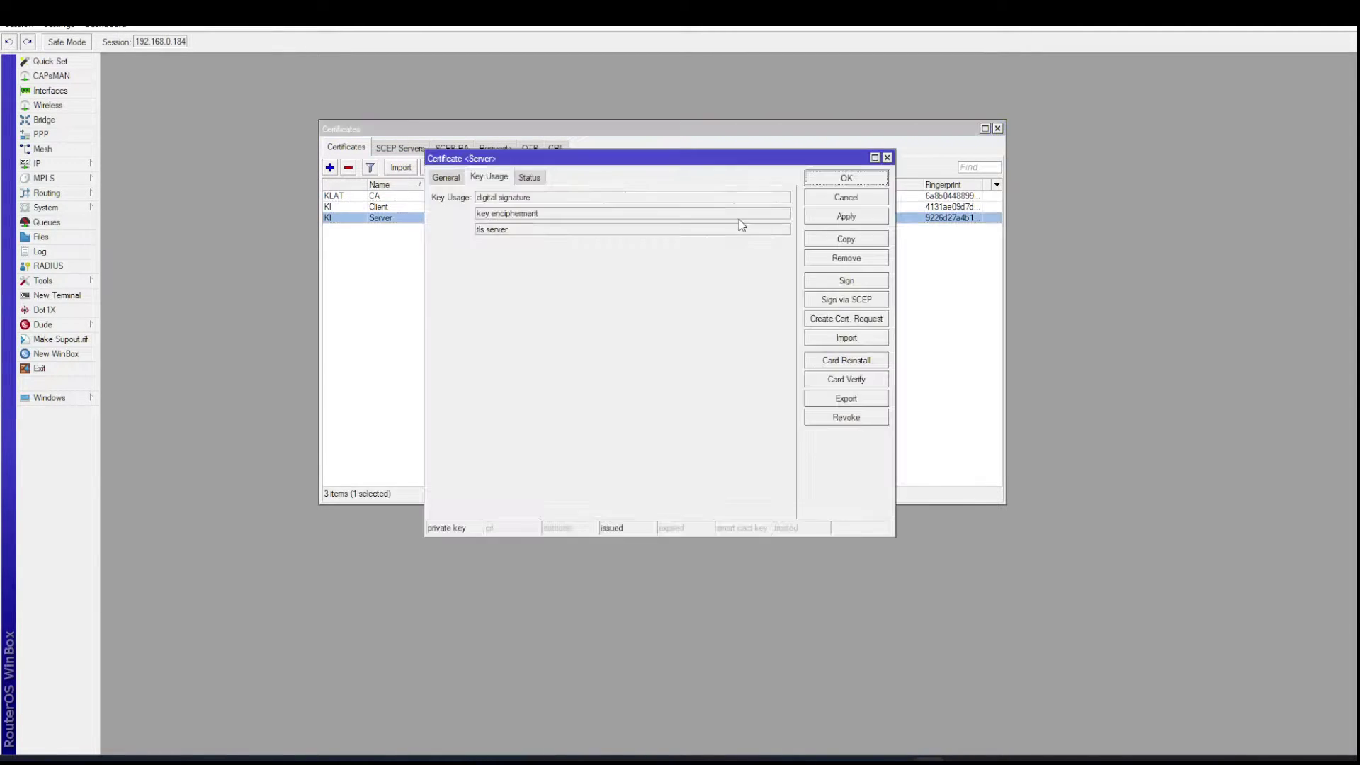
click(445, 177)
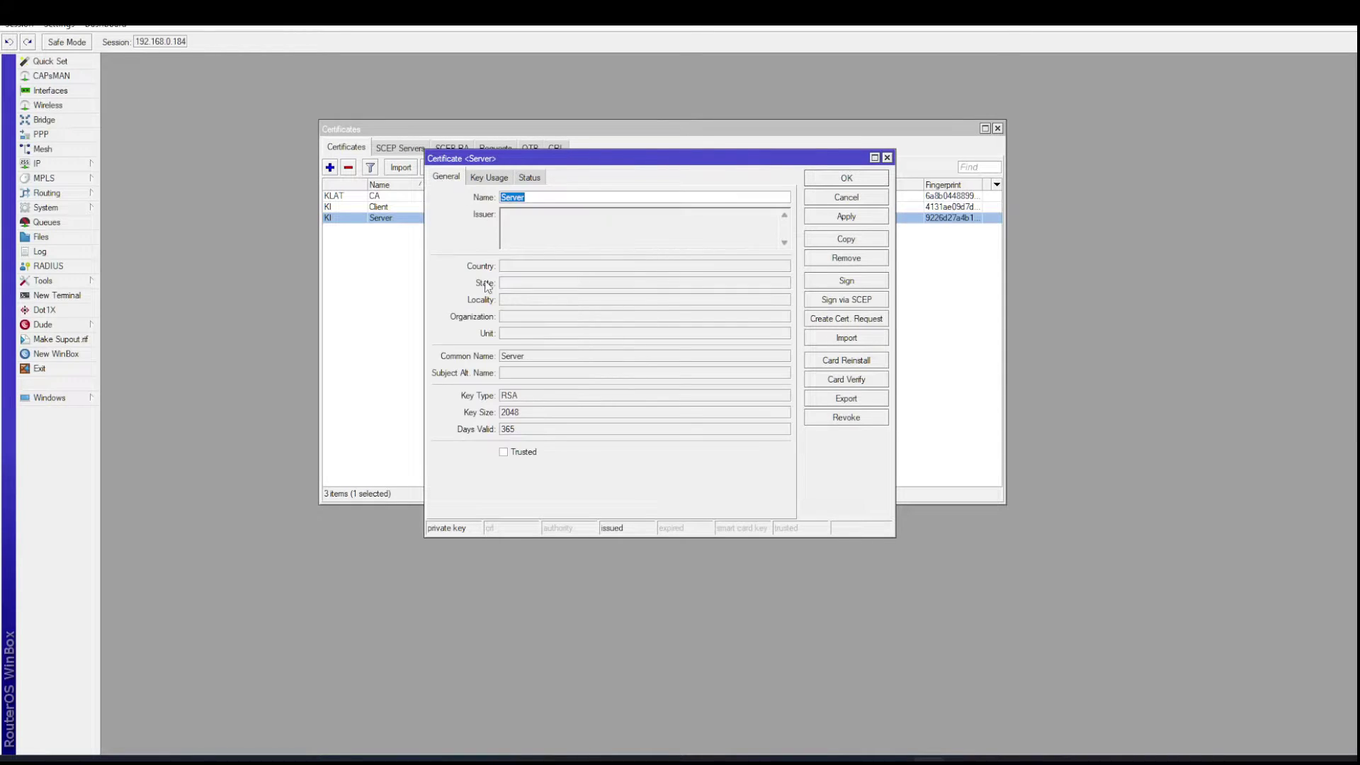
click(505, 451)
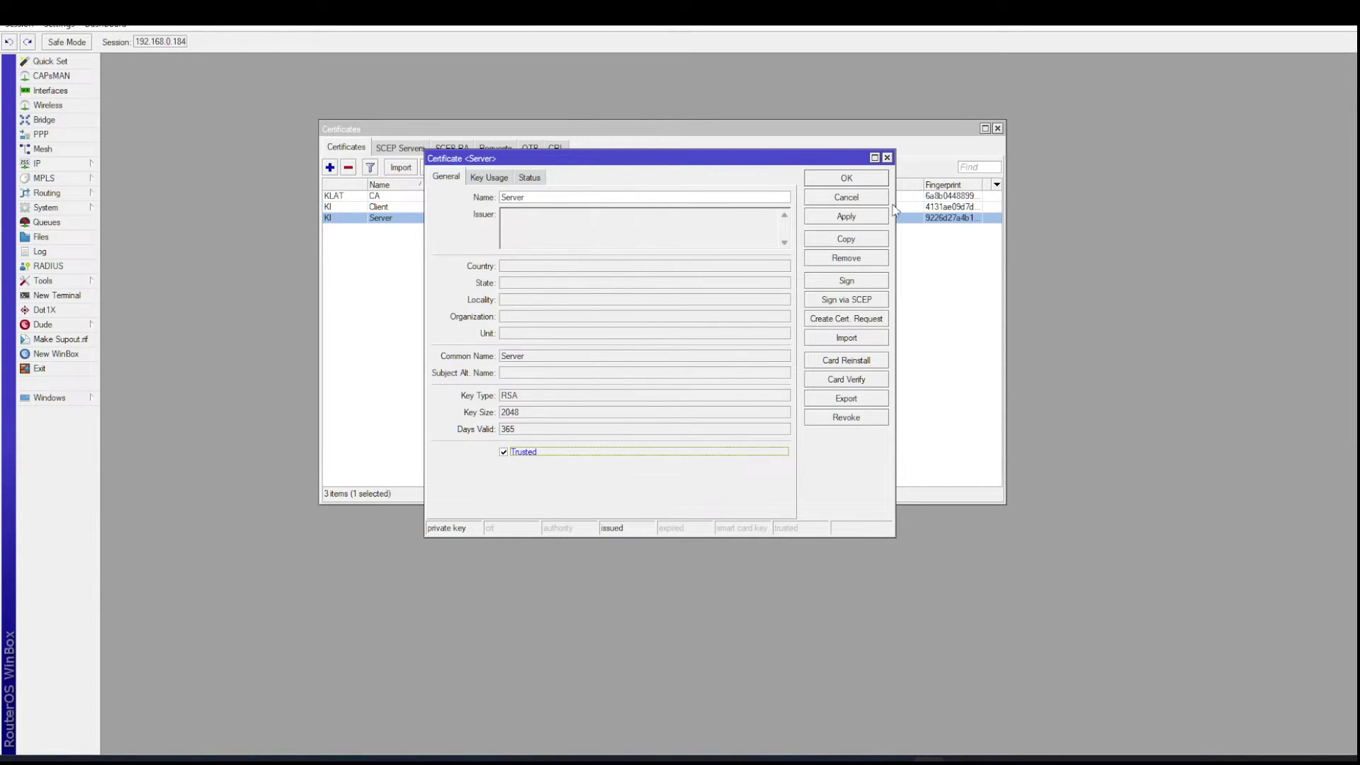
click(857, 218)
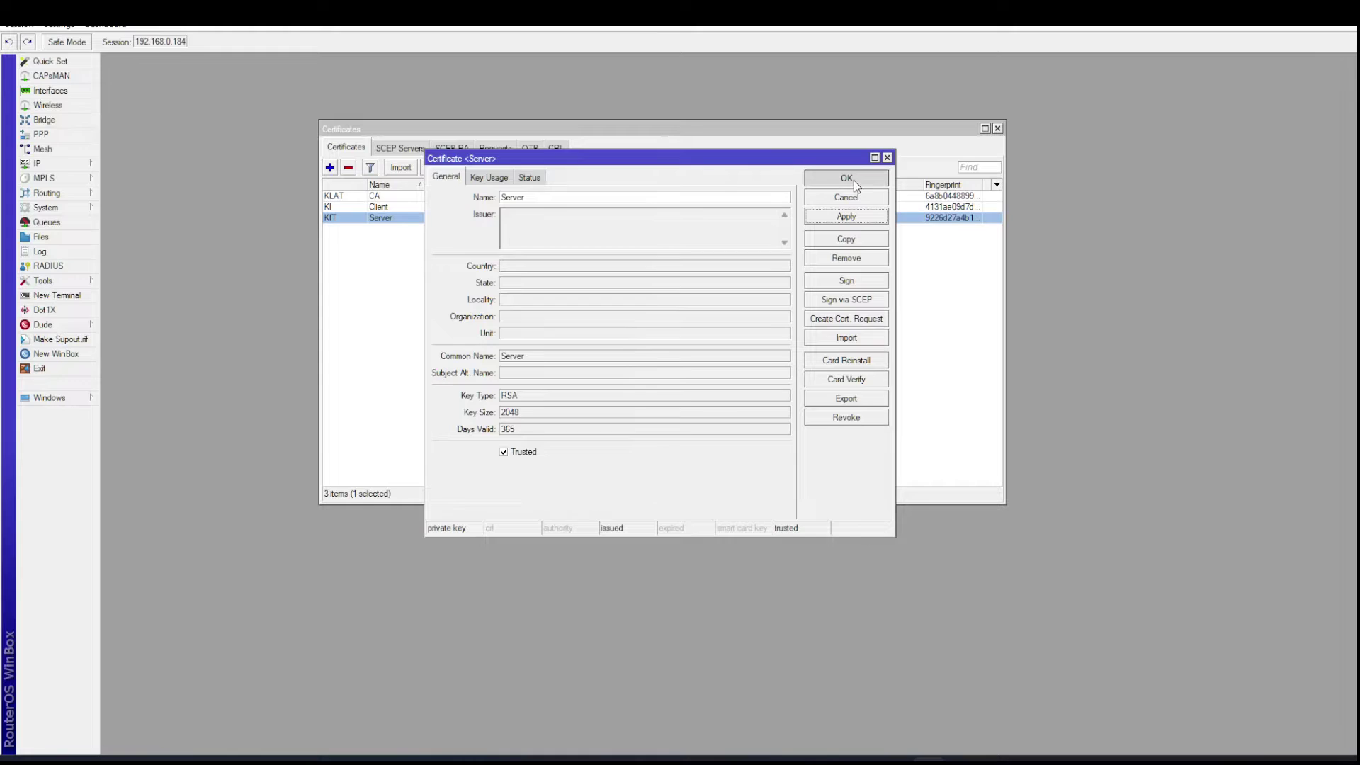
click(853, 181)
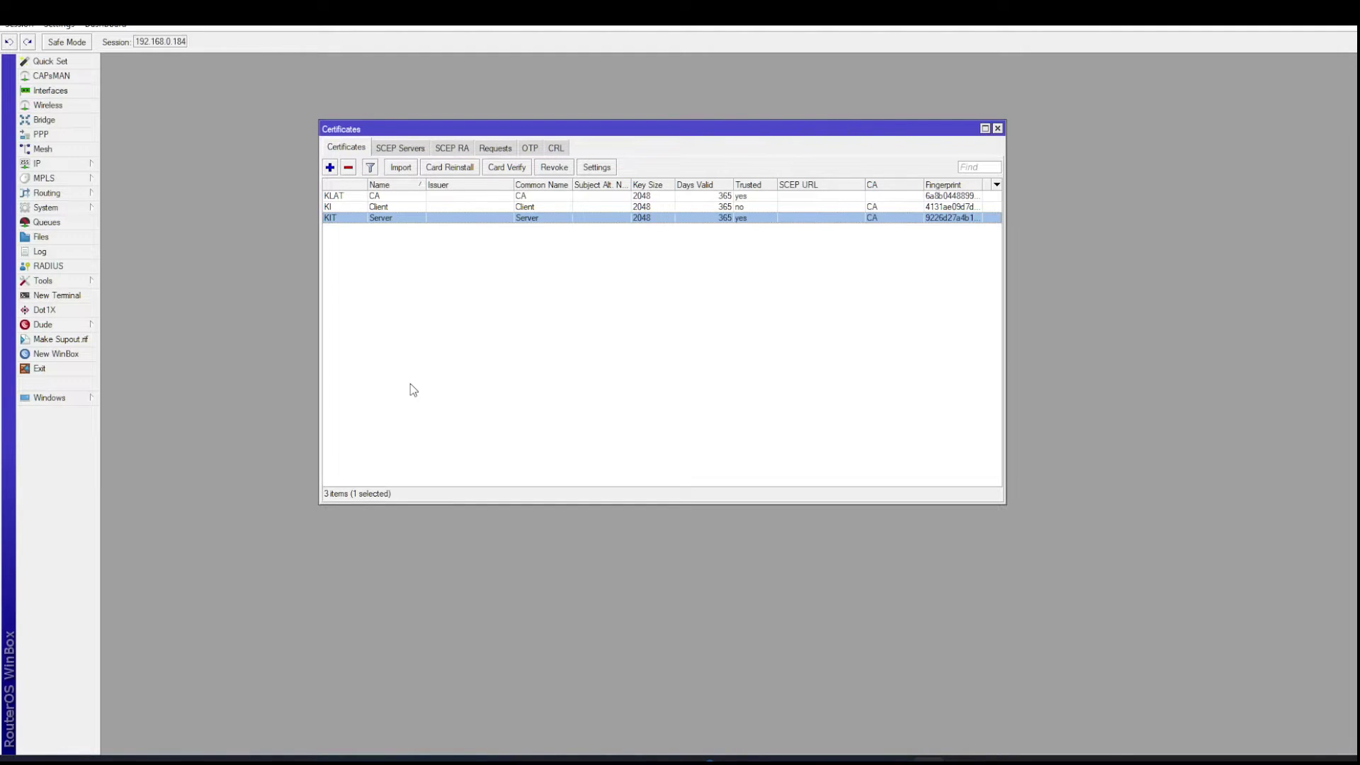
Step: Export the CA certificate in PEM format without an export passphrase
click(381, 198)
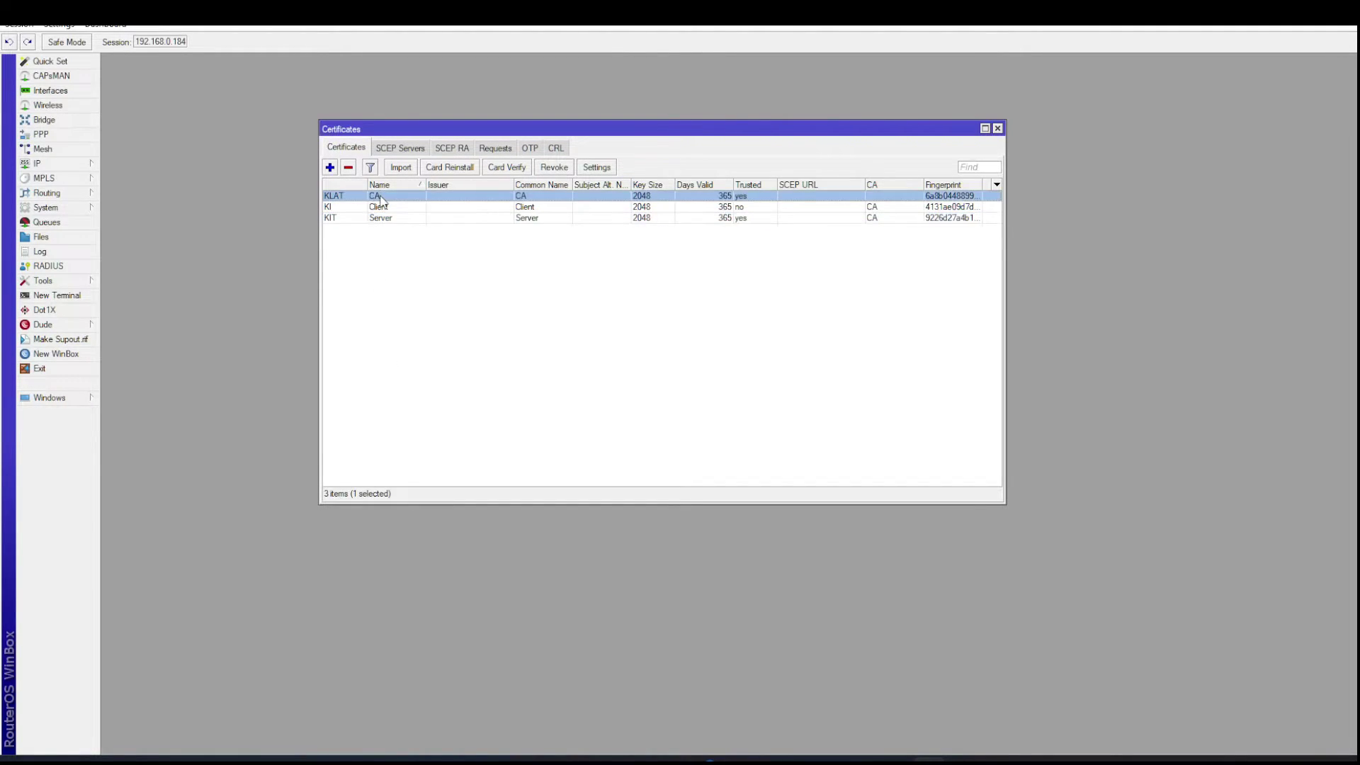
right_click(380, 198)
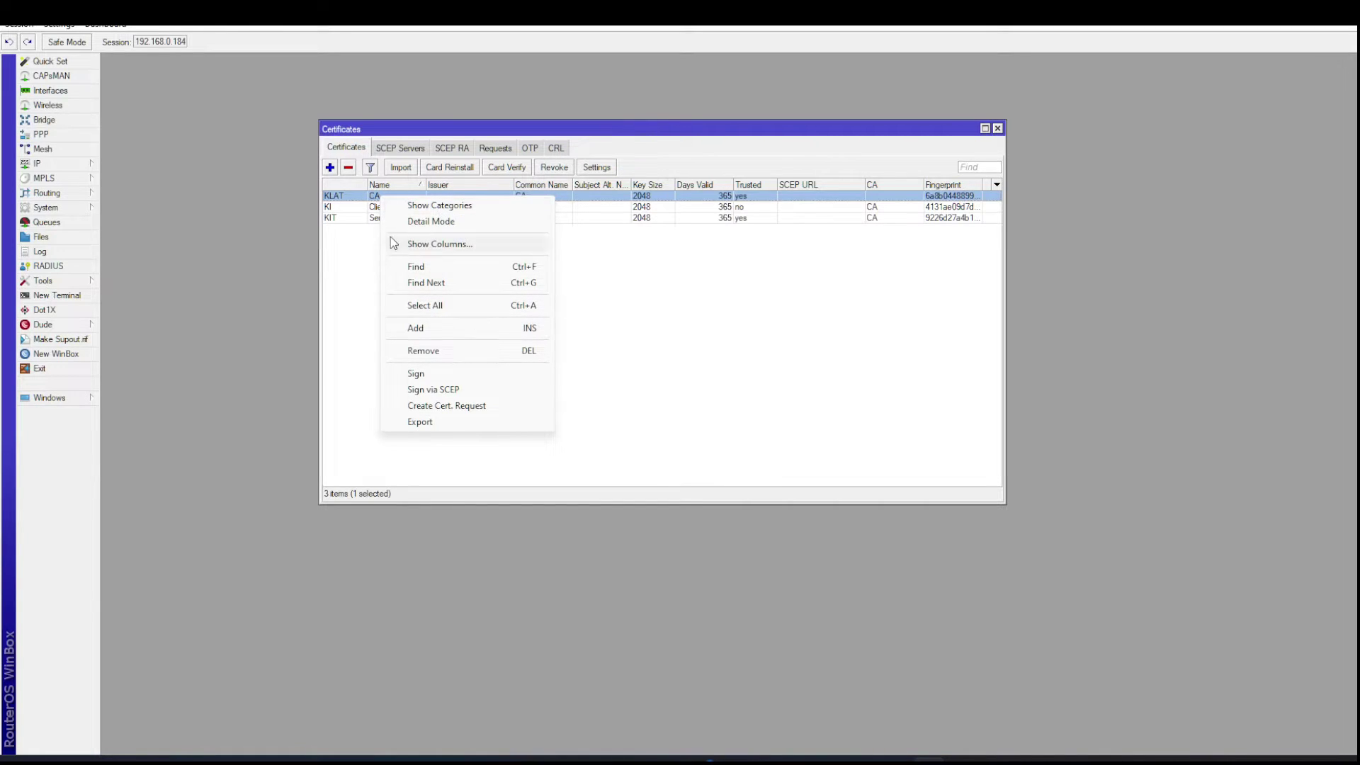
click(440, 423)
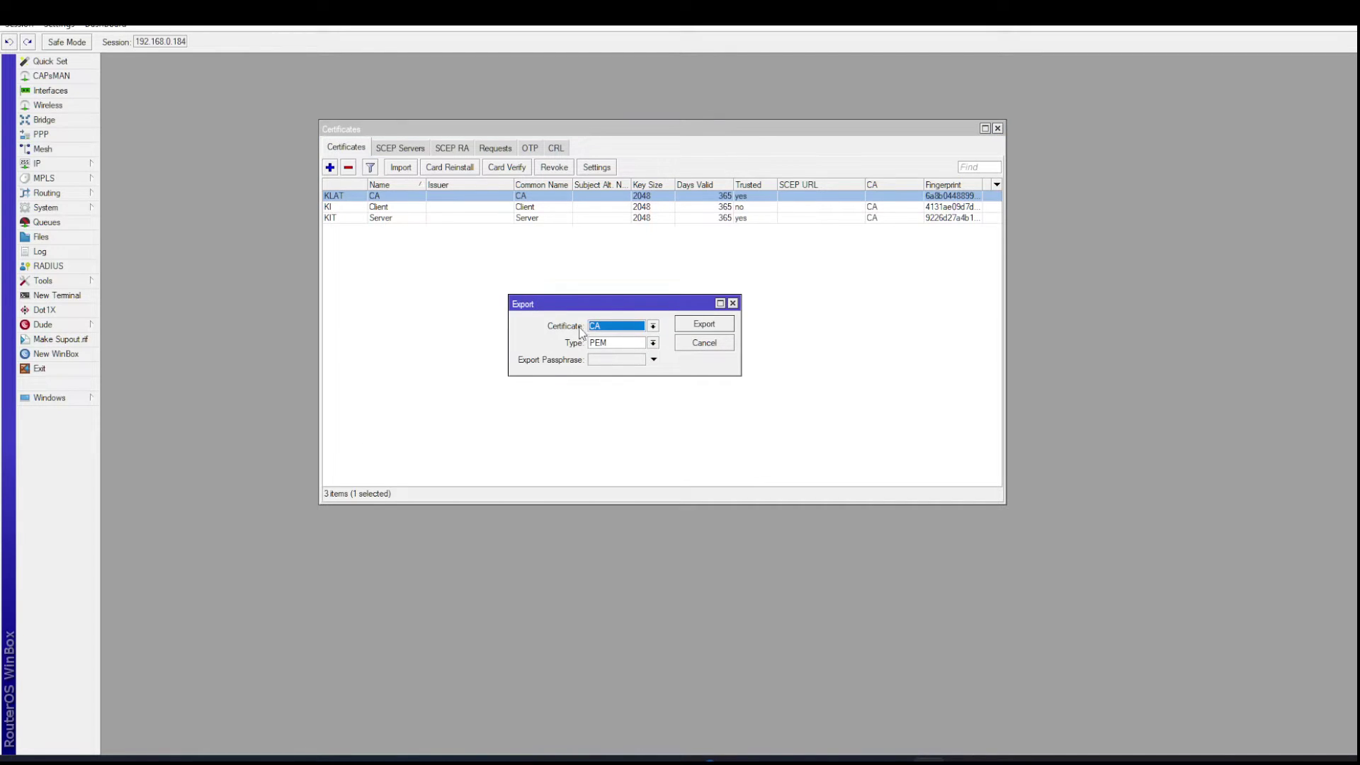
click(691, 327)
Step: Export the Client certificate in PEM format, entering an export passphrase to protect its key
click(388, 211)
right_click(386, 208)
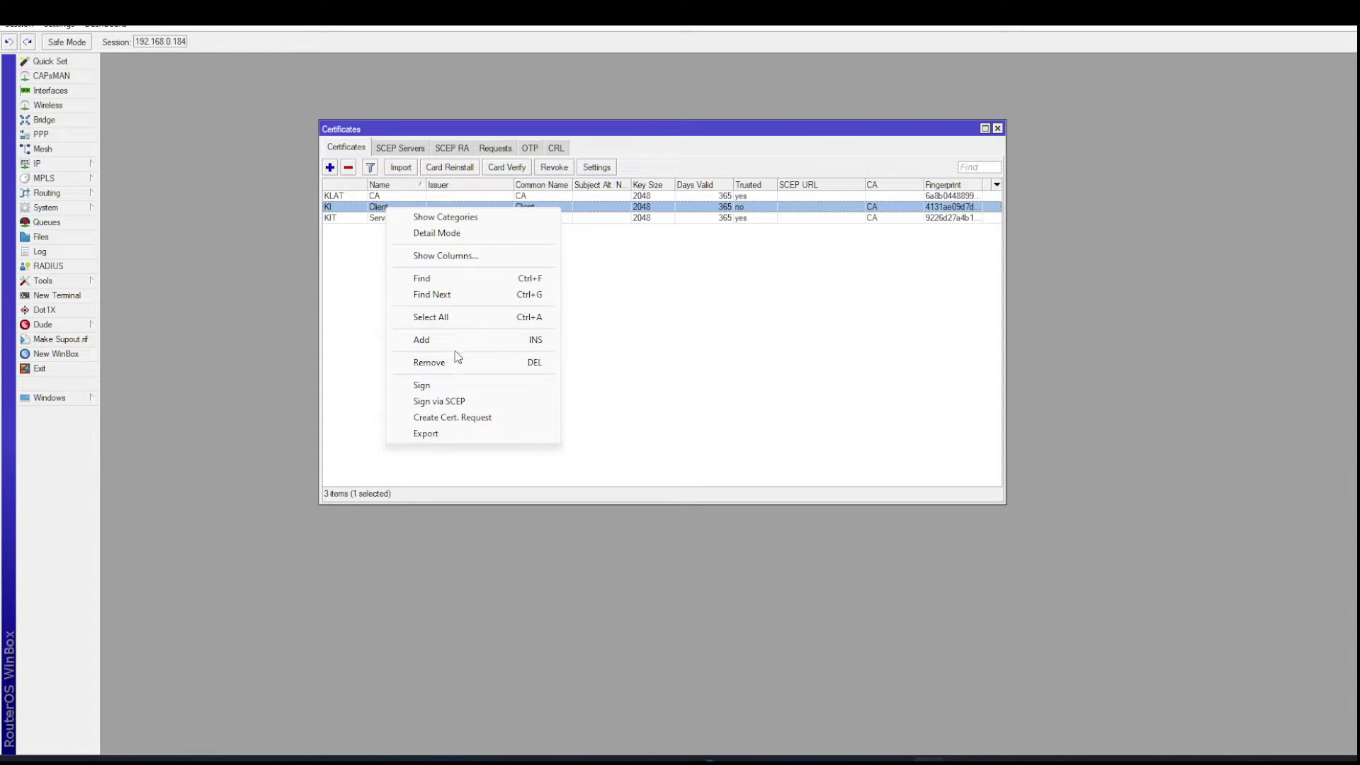
click(460, 435)
click(652, 359)
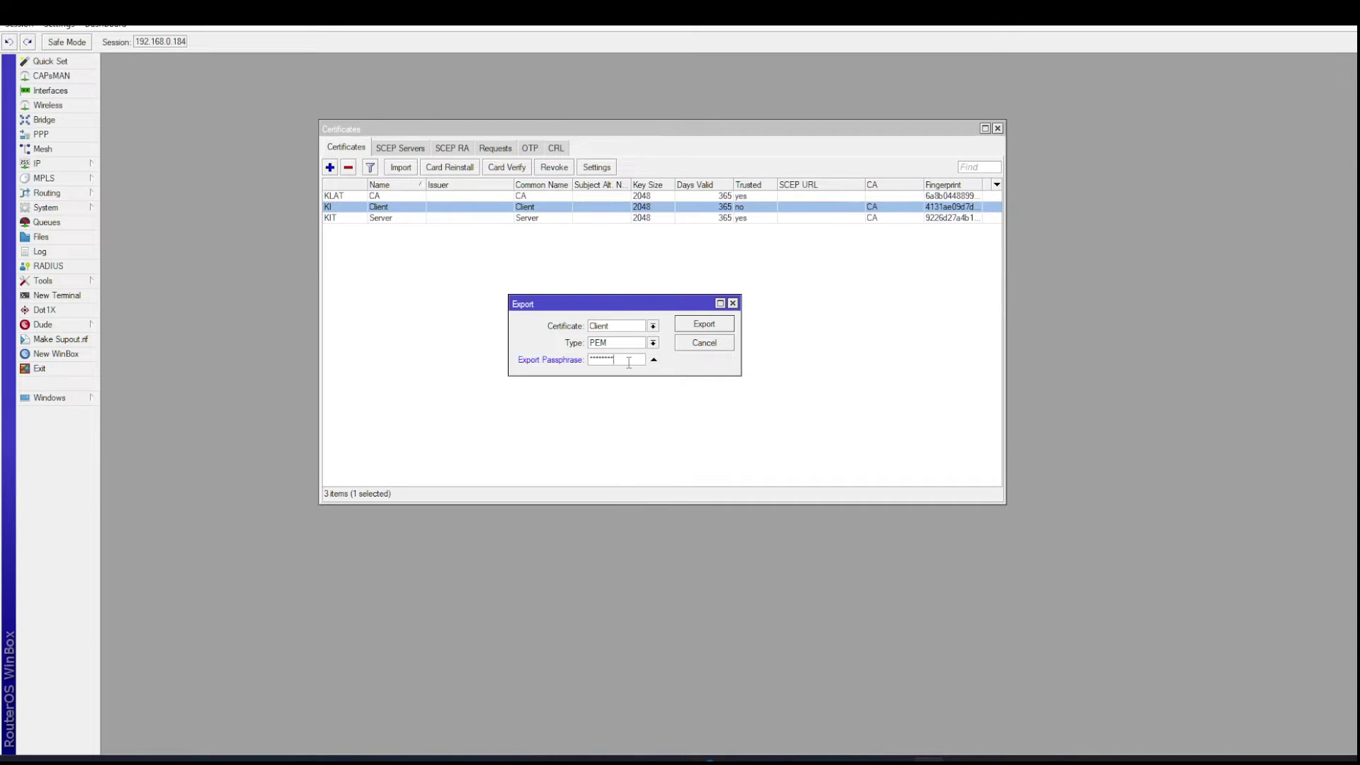
click(716, 326)
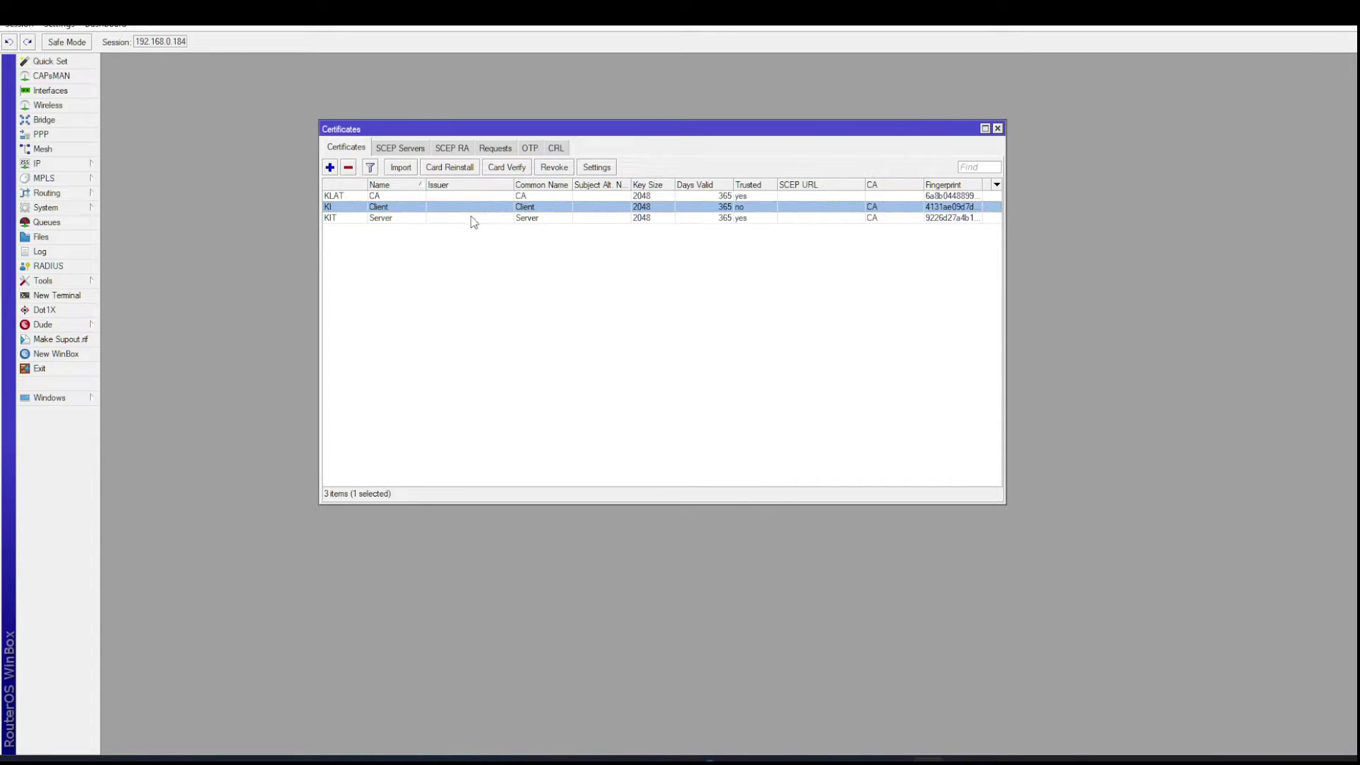
Step: Export the Server certificate without an export passphrase and close the certificate list
right_click(426, 227)
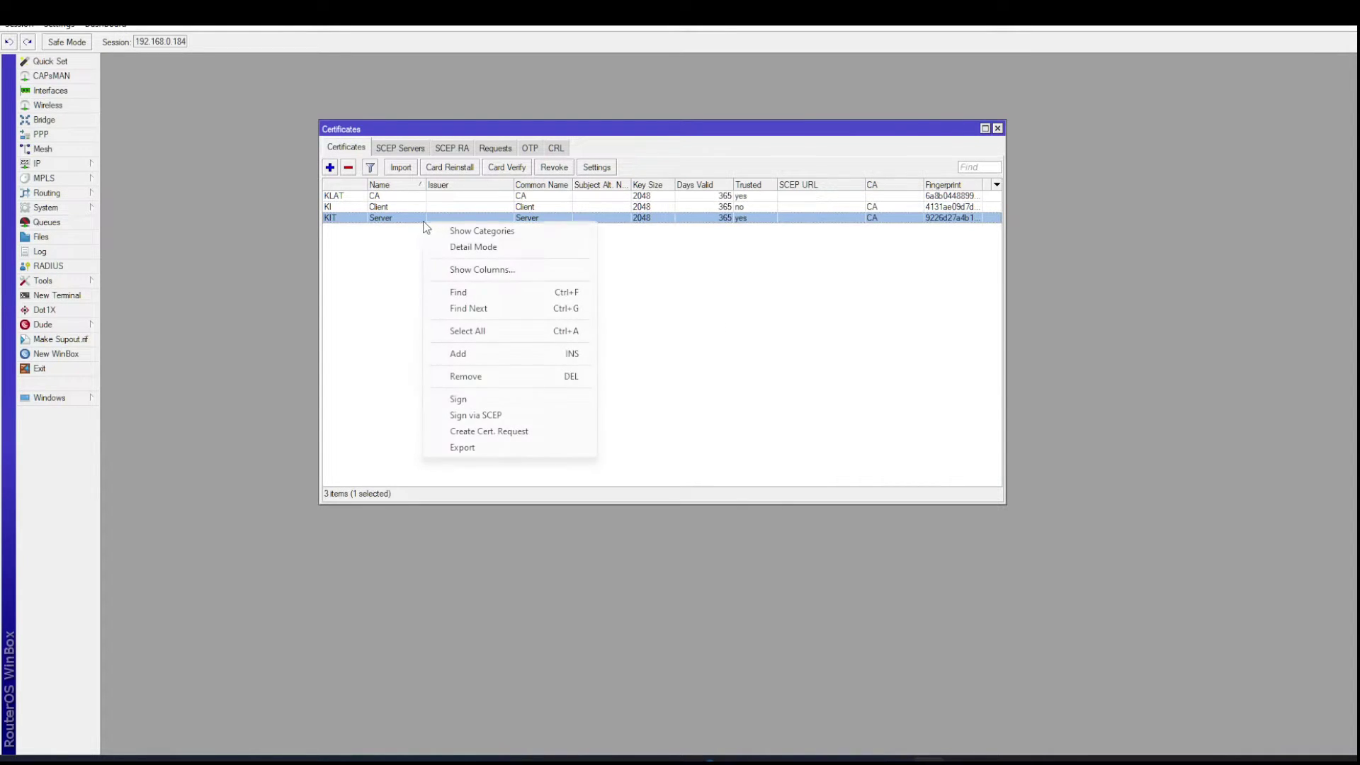
click(481, 448)
click(705, 327)
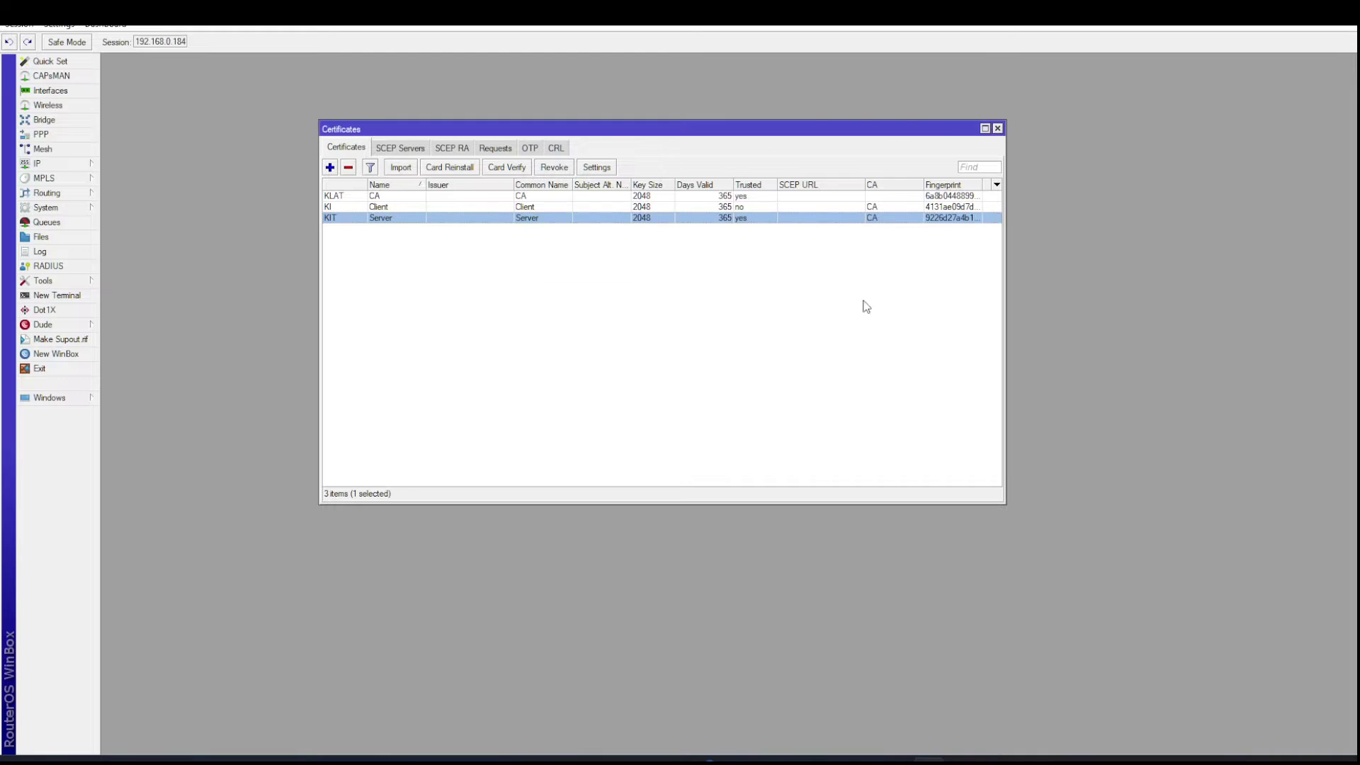
click(997, 128)
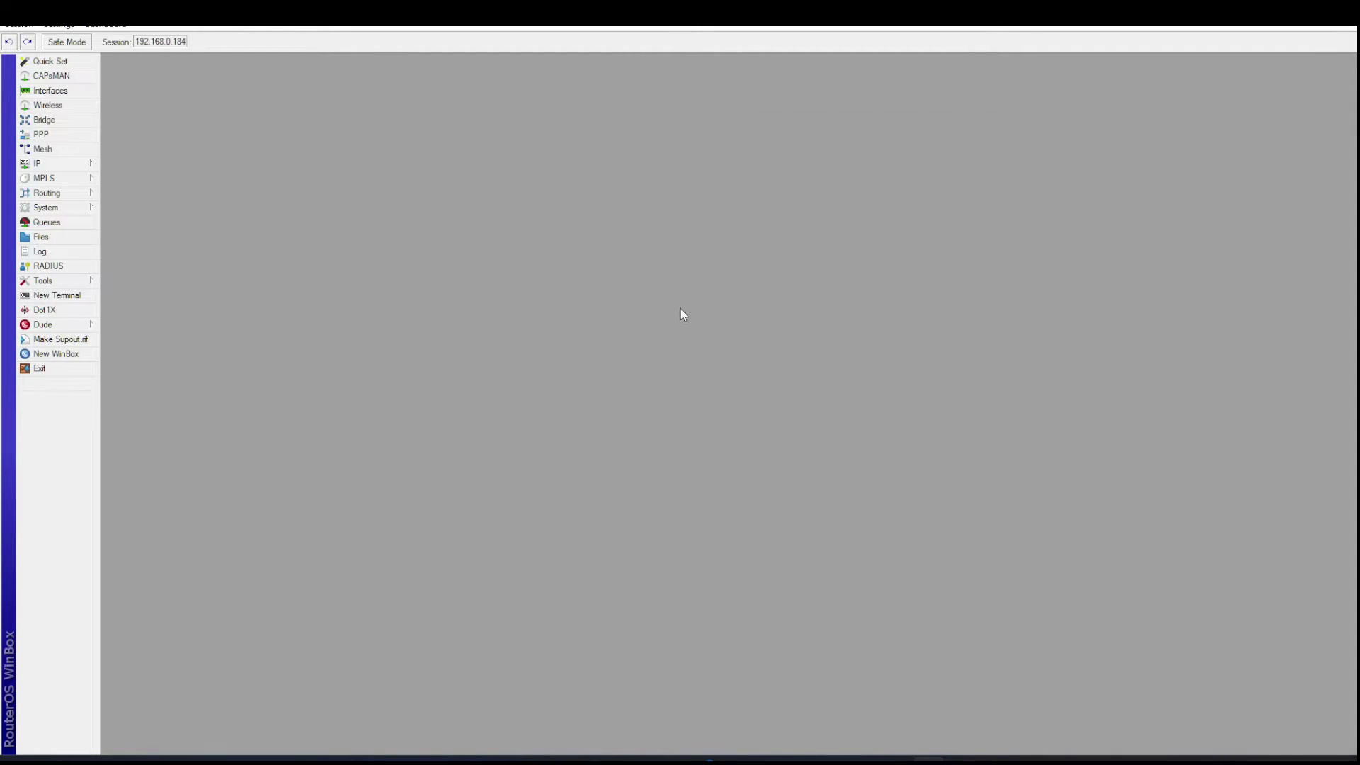
Step: Copy cert_export_CA.crt, cert_export_Client.crt and cert_export_Client.key from the router's file list into the Cert folder on the host desktop
click(43, 238)
click(342, 238)
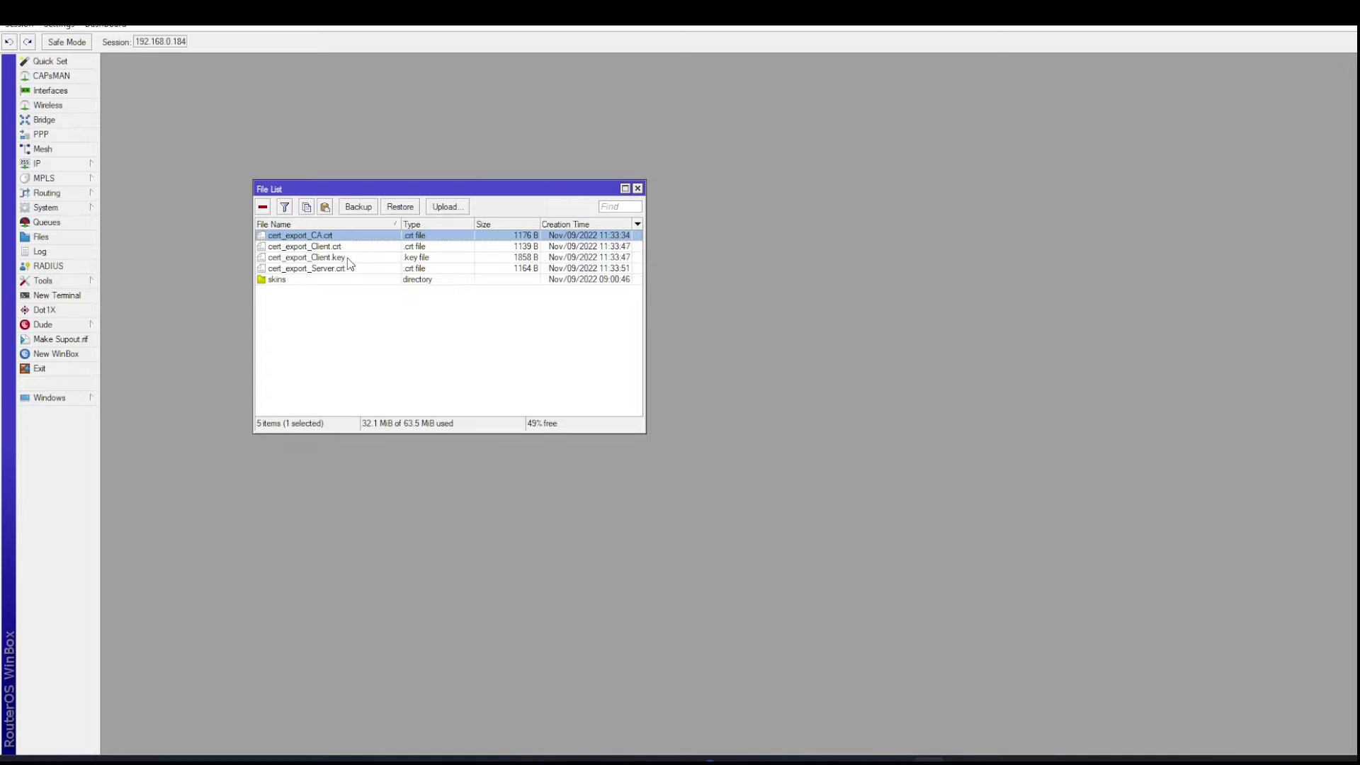
click(347, 258)
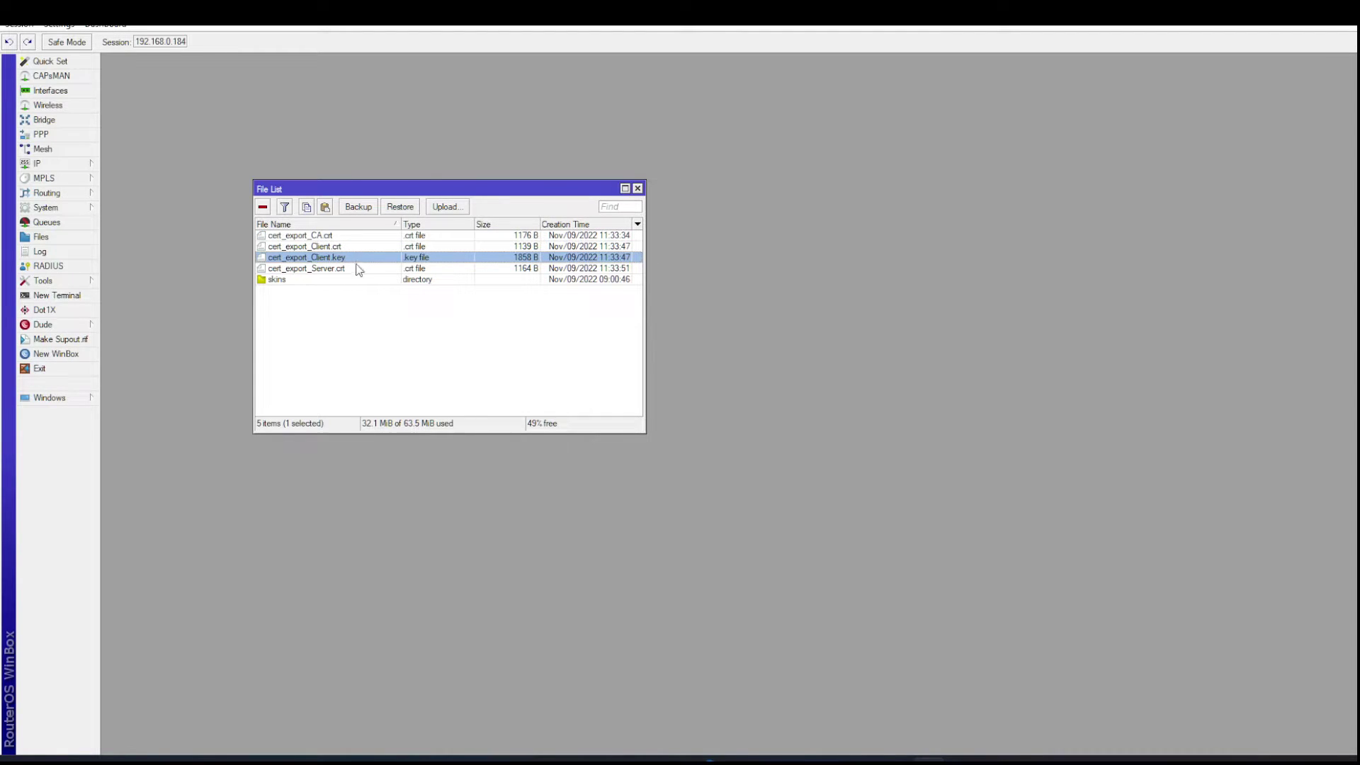
click(349, 267)
click(347, 258)
click(337, 237)
shift+click(348, 258)
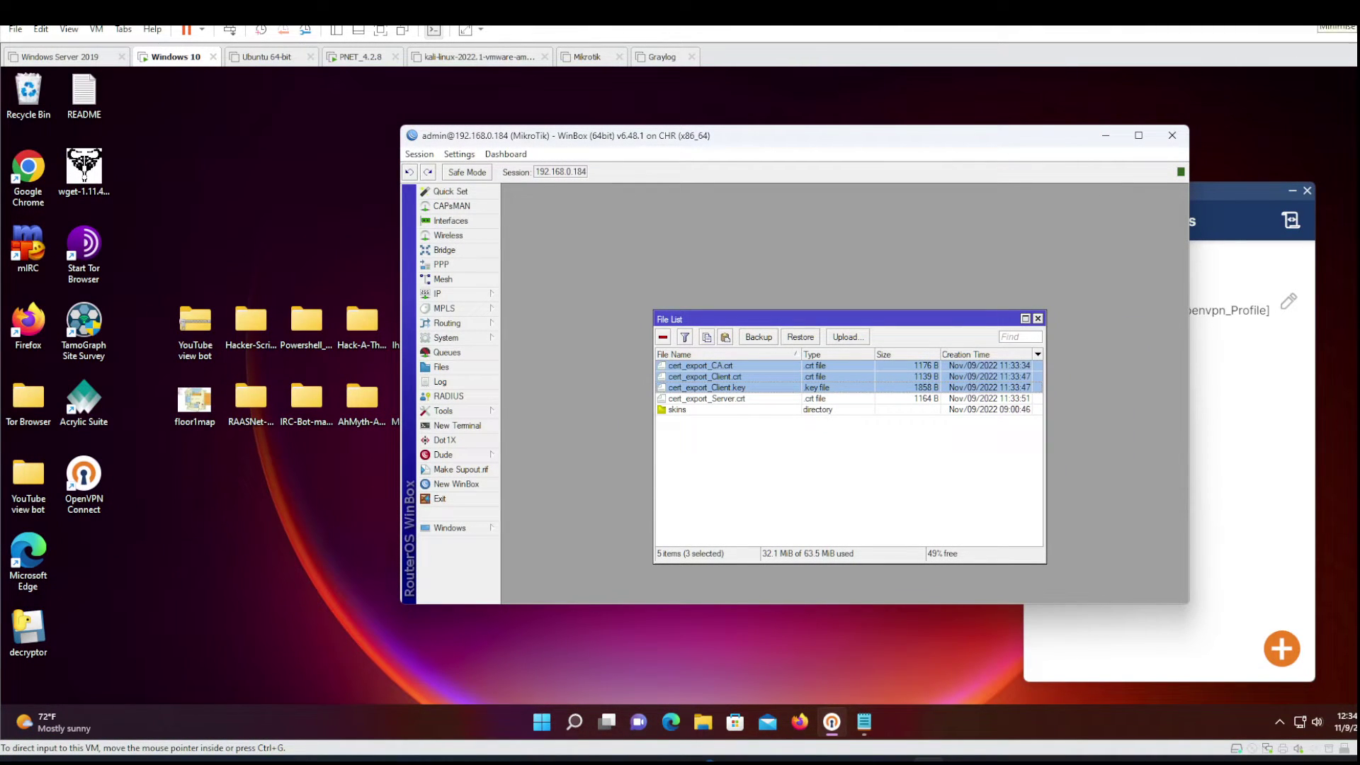
click(1331, 12)
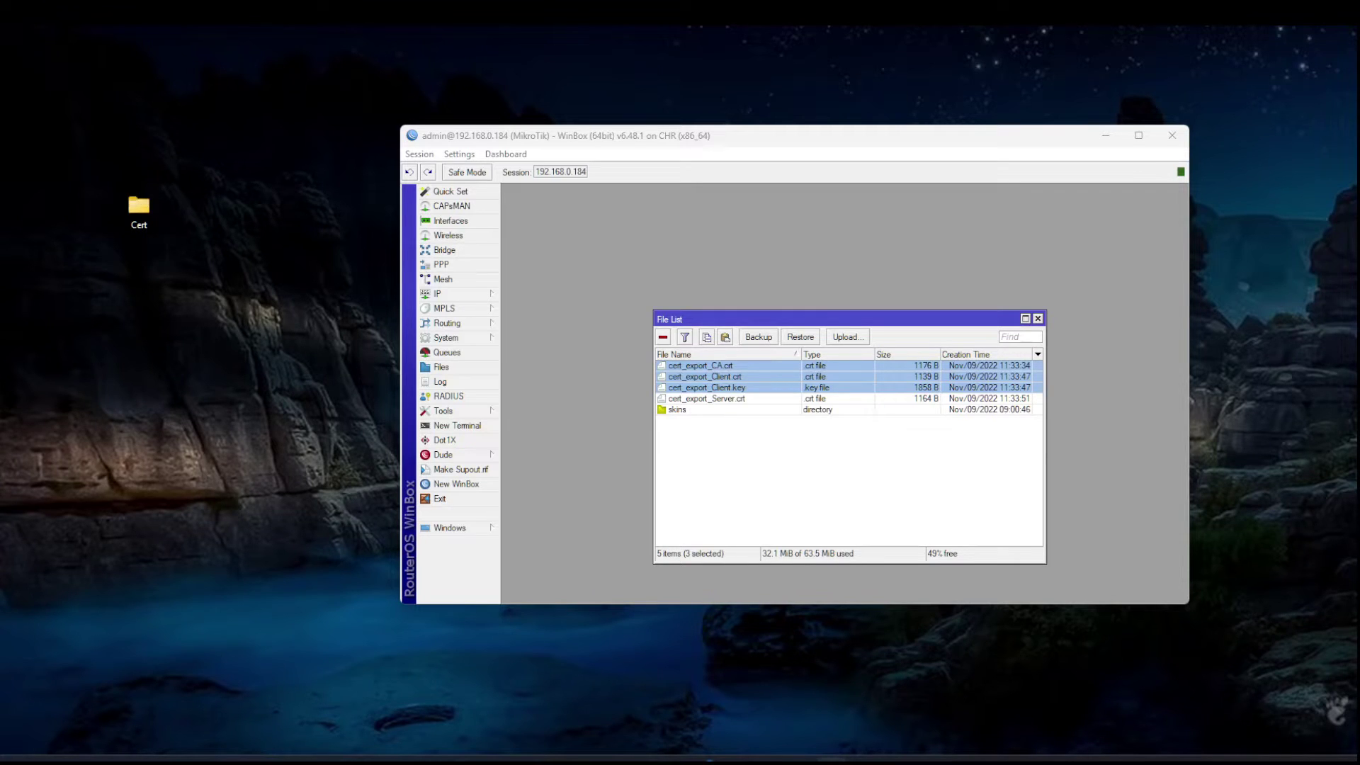
drag(680, 368, 139, 205)
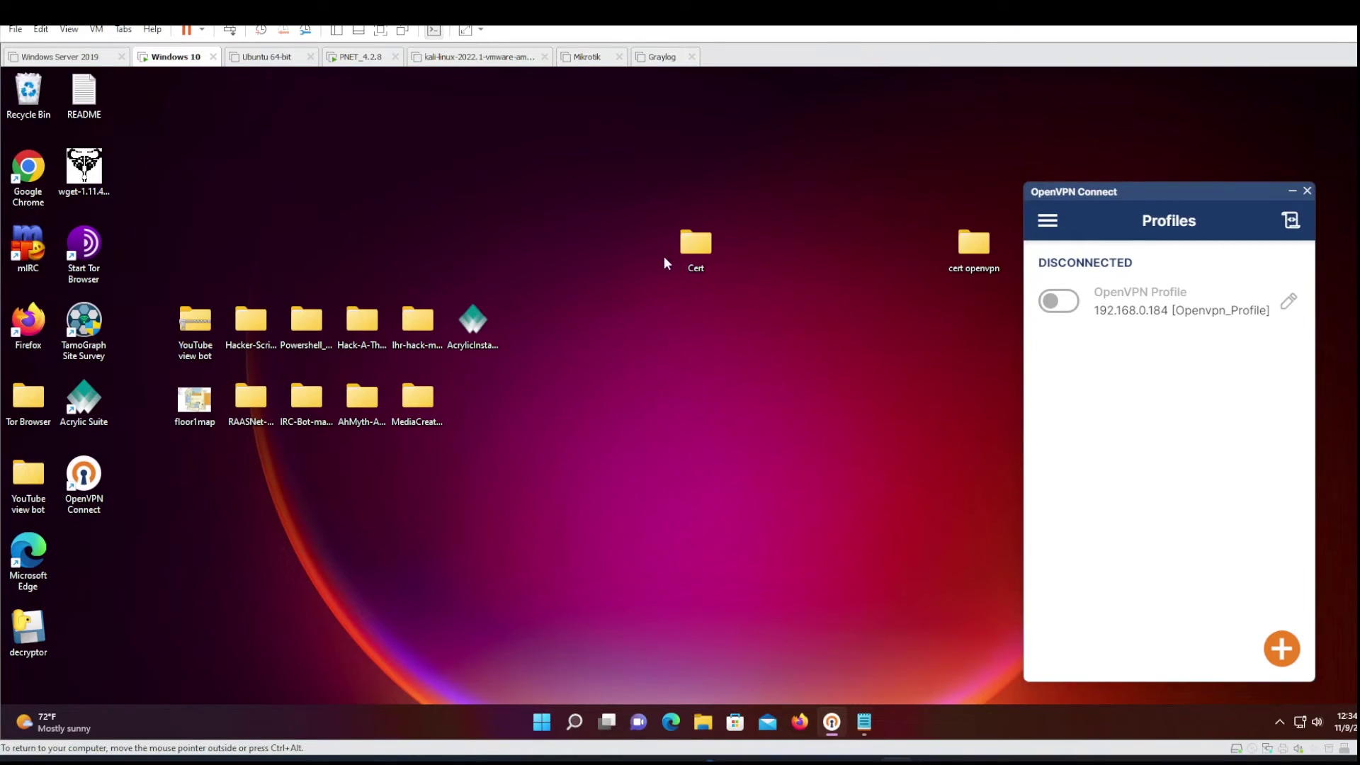
Step: Create a folder named Cert1 on the desktop of the Windows 10 virtual machine
right_click(646, 323)
mouse_move(752, 461)
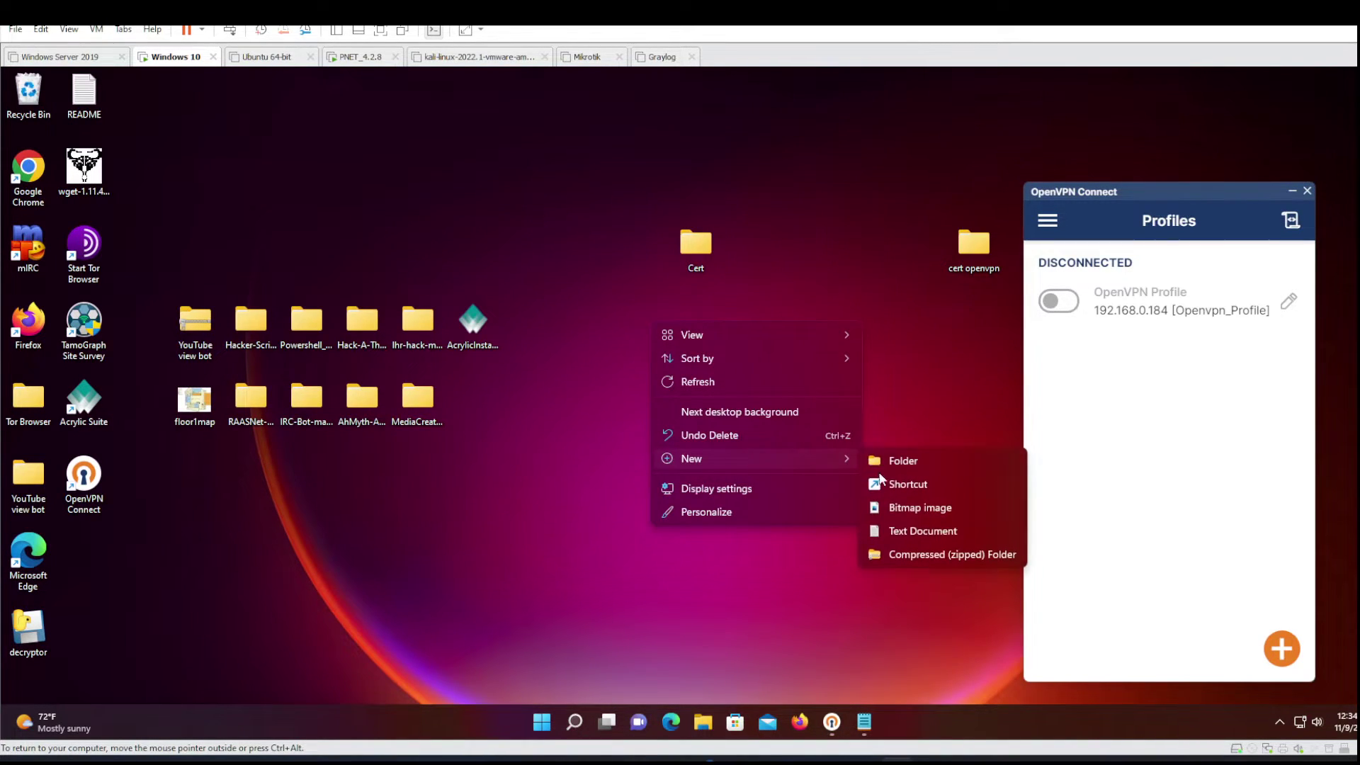
click(888, 459)
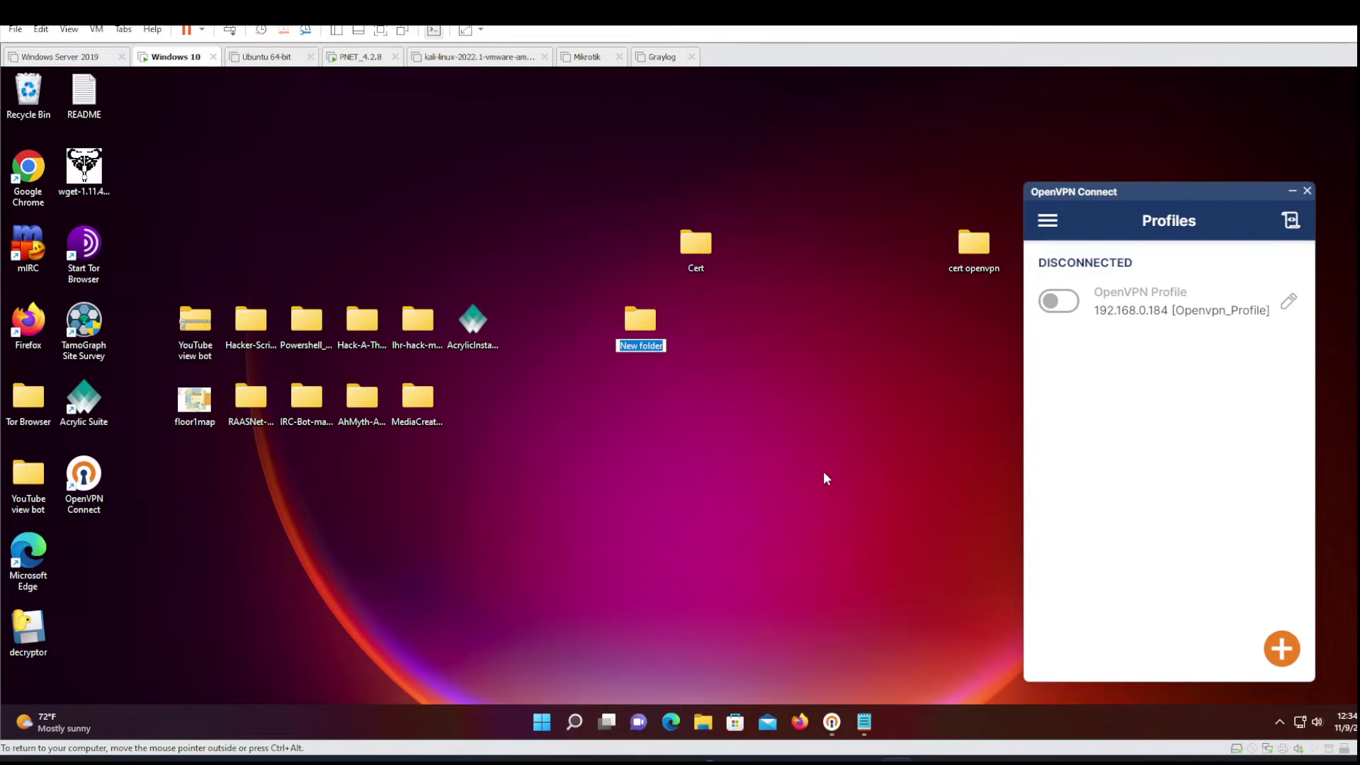
text(Cert1)
key(Return)
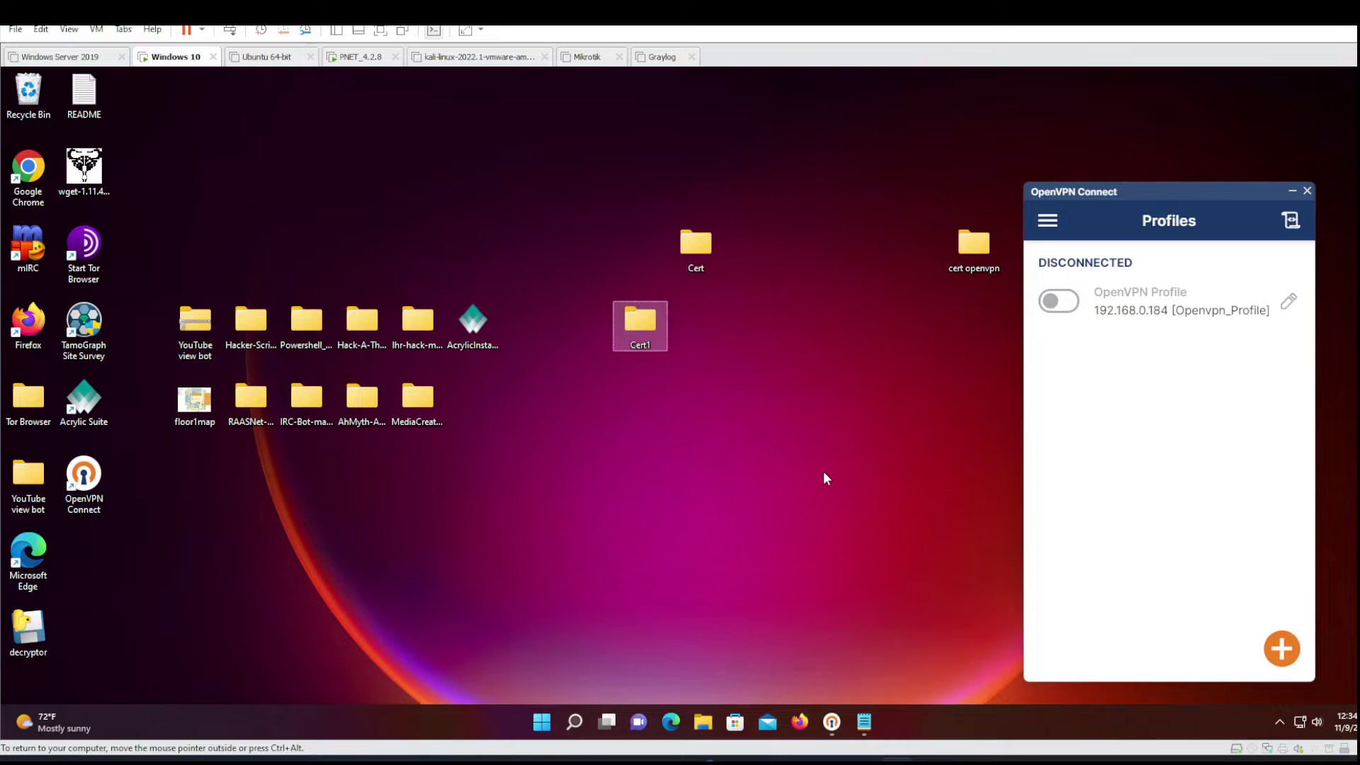
Step: Paste the exported CA certificate, Client certificate and Client key files into the Cert1 folder
double_click(615, 317)
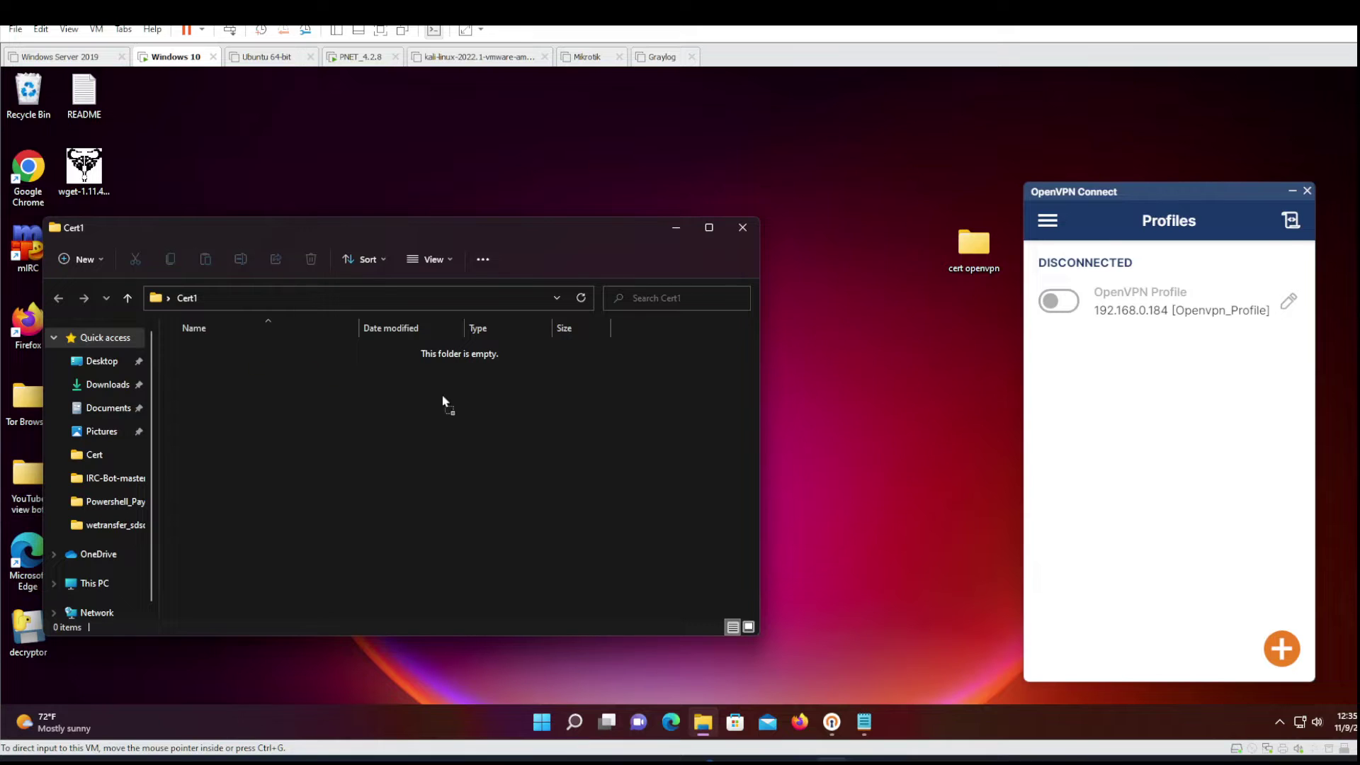
key(ctrl+v)
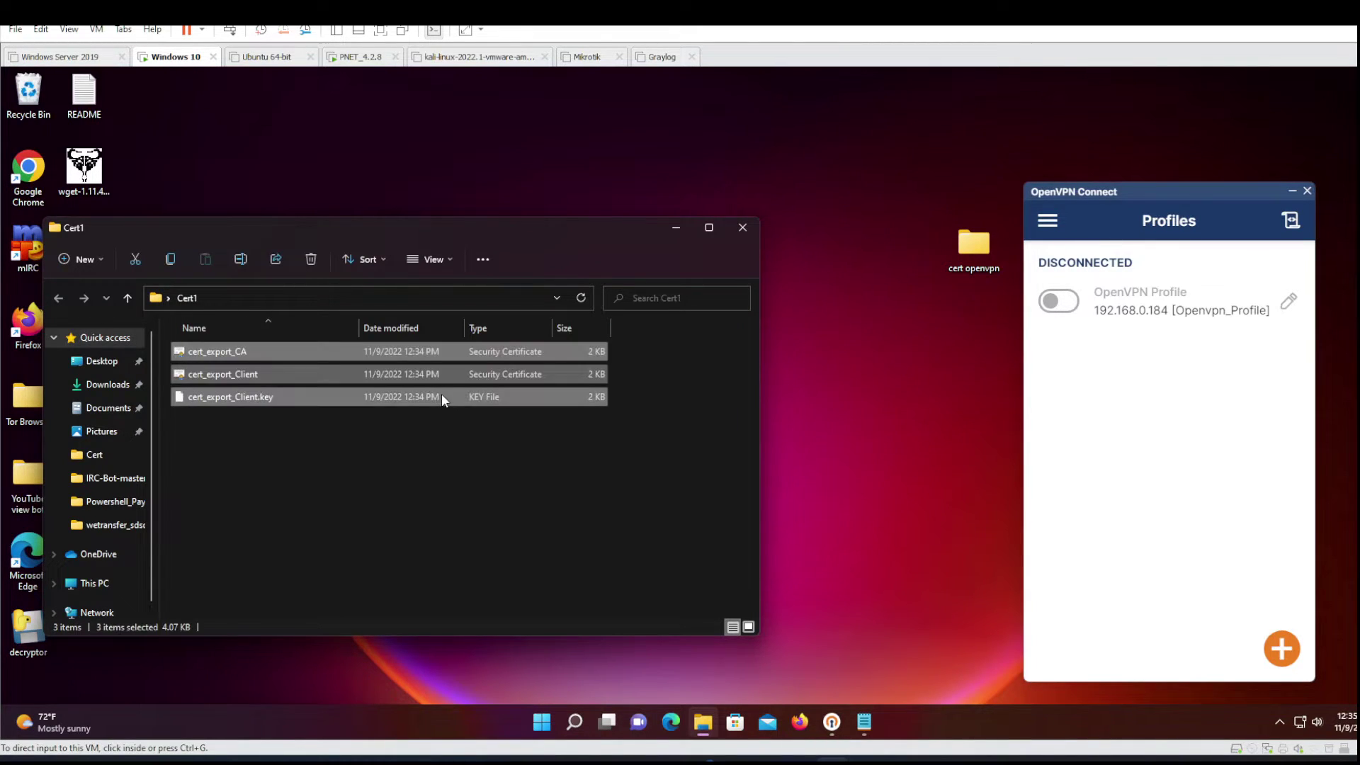
click(359, 416)
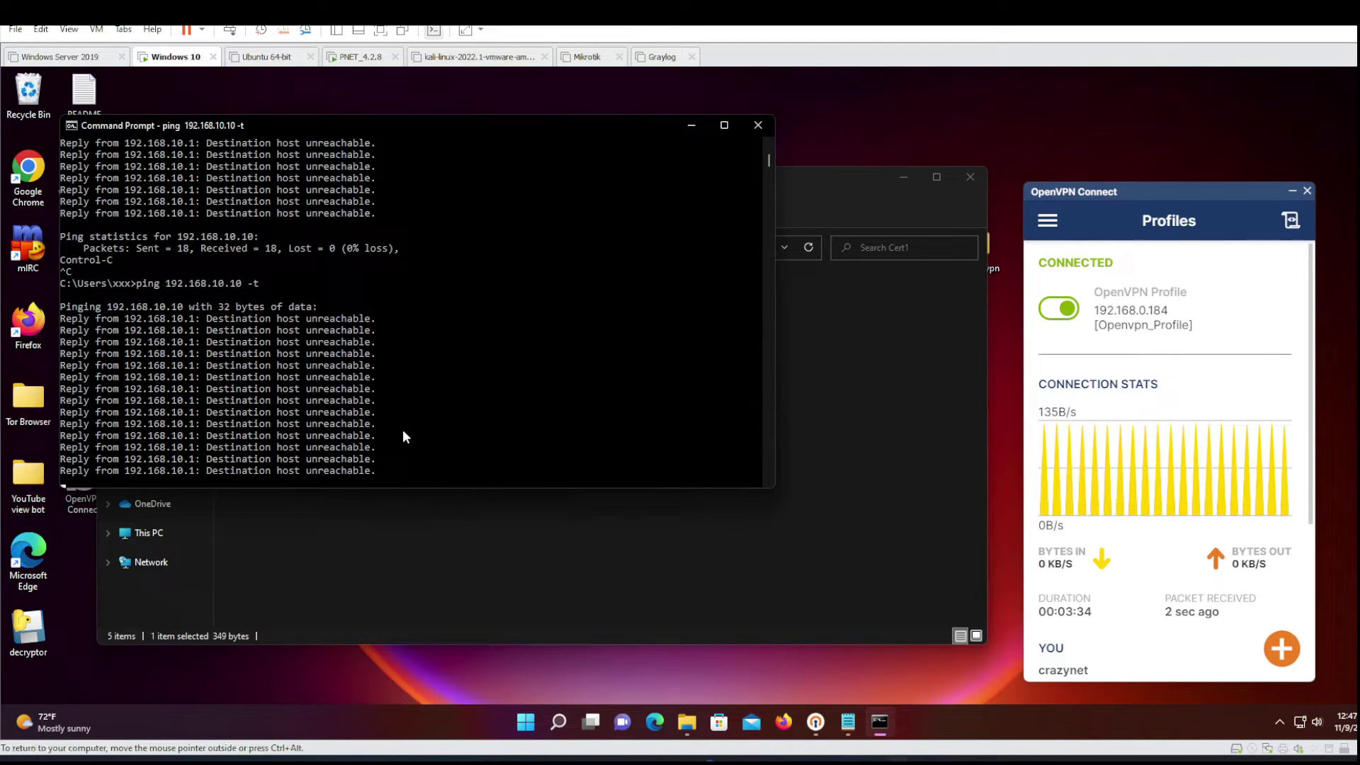
Step: Stop the ping to 192.168.10.10 in the command prompt, begin one to 192.168.10.25, and check the VPC console for the full target address
key(ctrl+c)
key(Up)
key(BackSpace)
key(BackSpace)
key(BackSpace)
key(BackSpace)
key(BackSpace)
text(25)
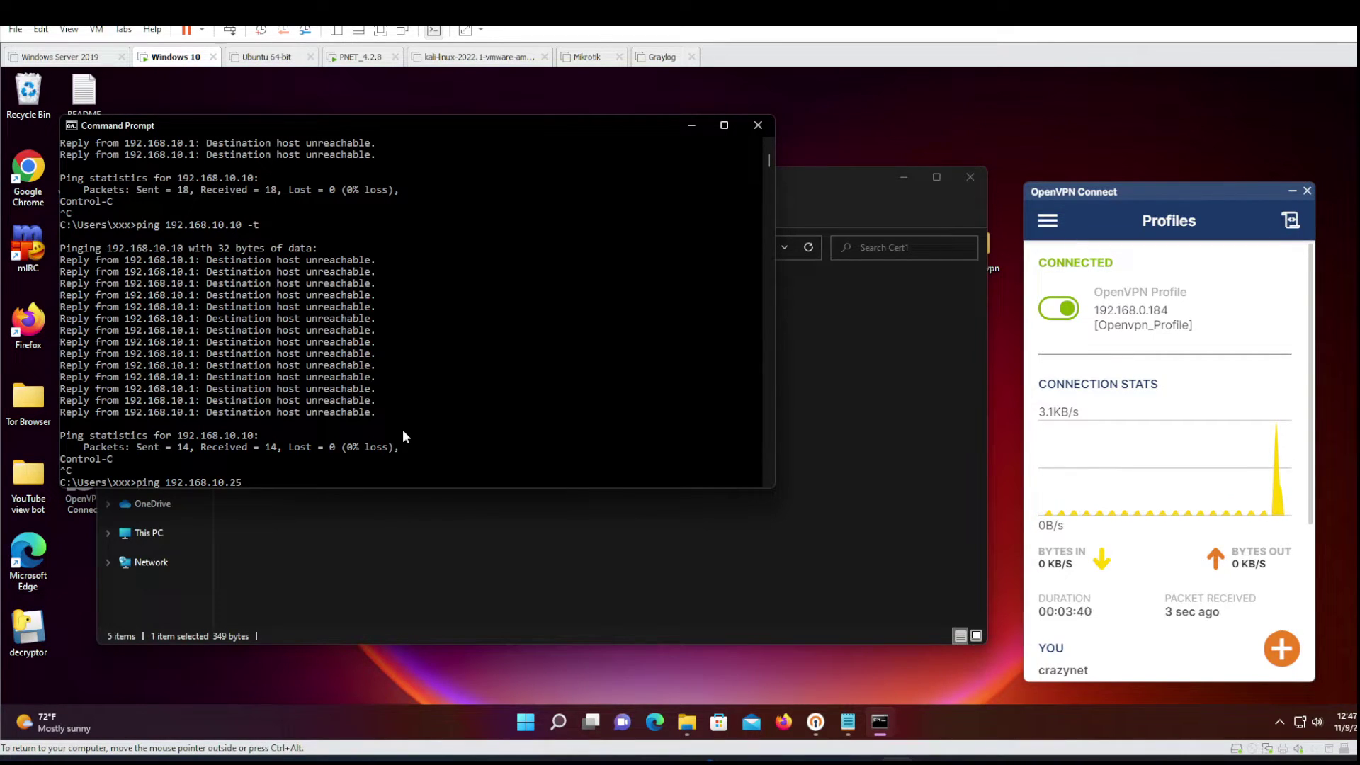
mouse_move(686, 722)
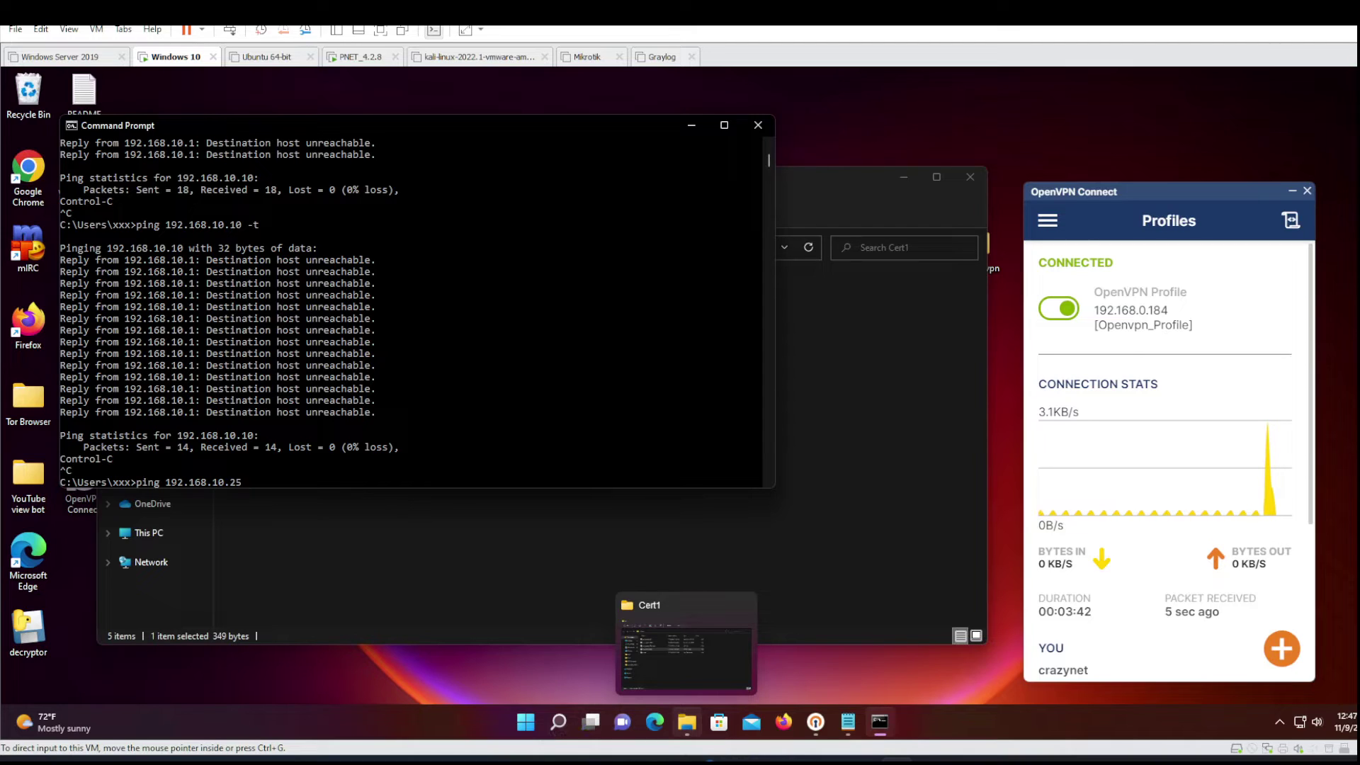
key(alt+Tab)
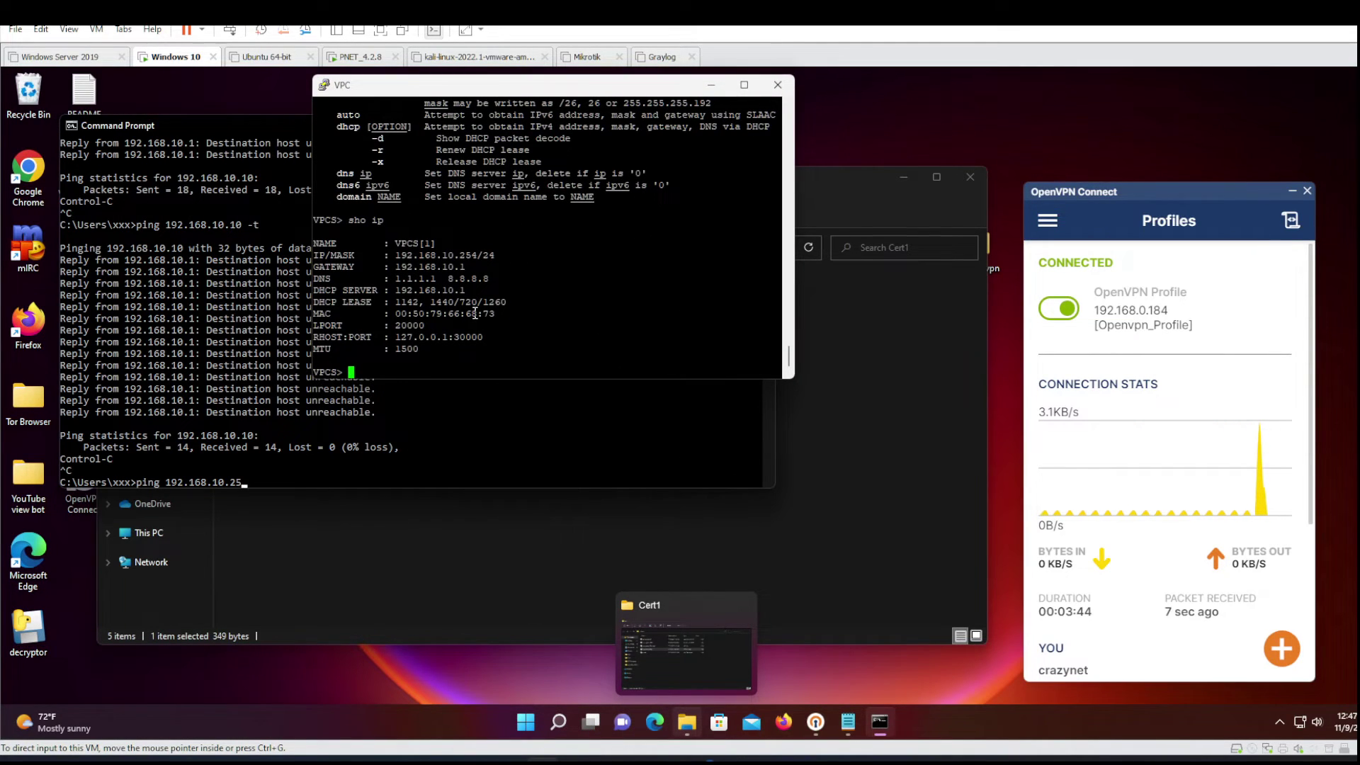
click(711, 85)
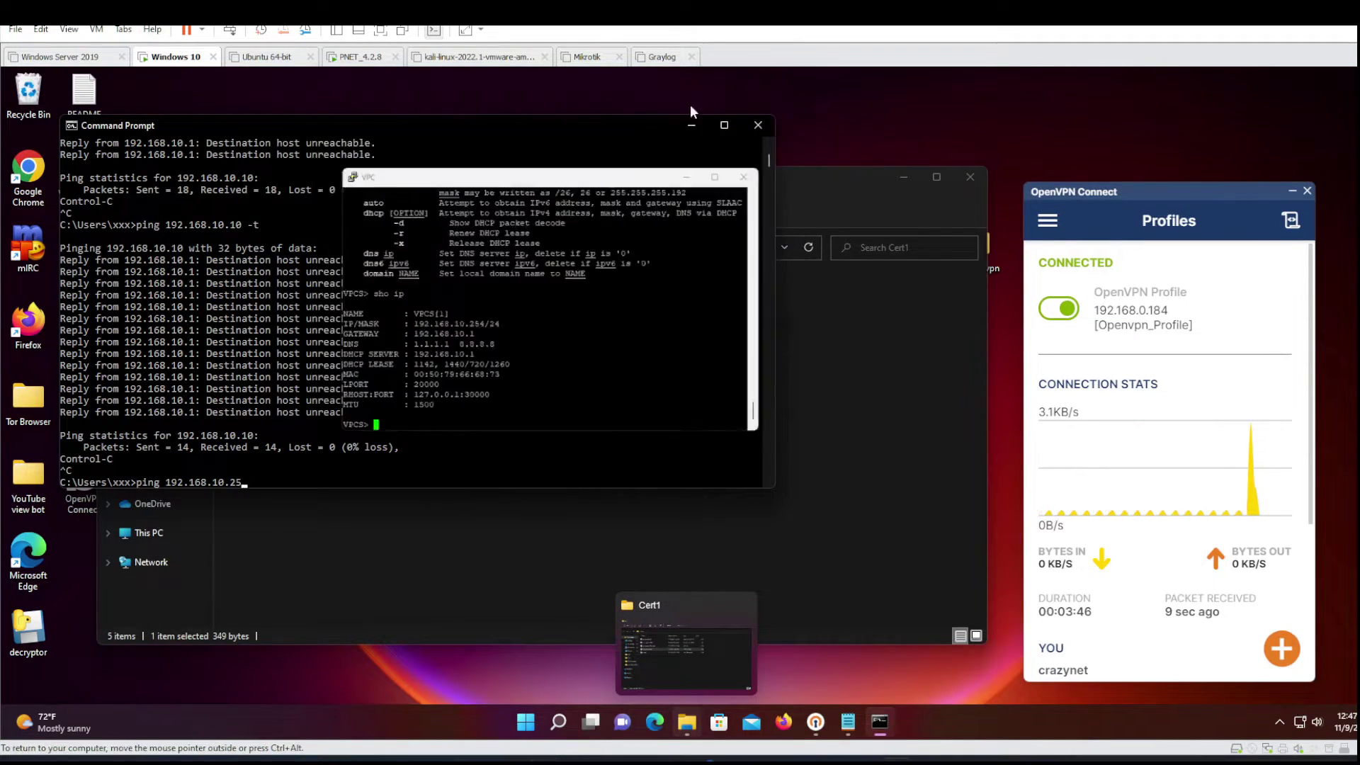
Step: Complete the ping command with the VPC's address 192.168.10.254 and run it
text(47)
key(Return)
key(Up)
key(BackSpace)
key(Return)
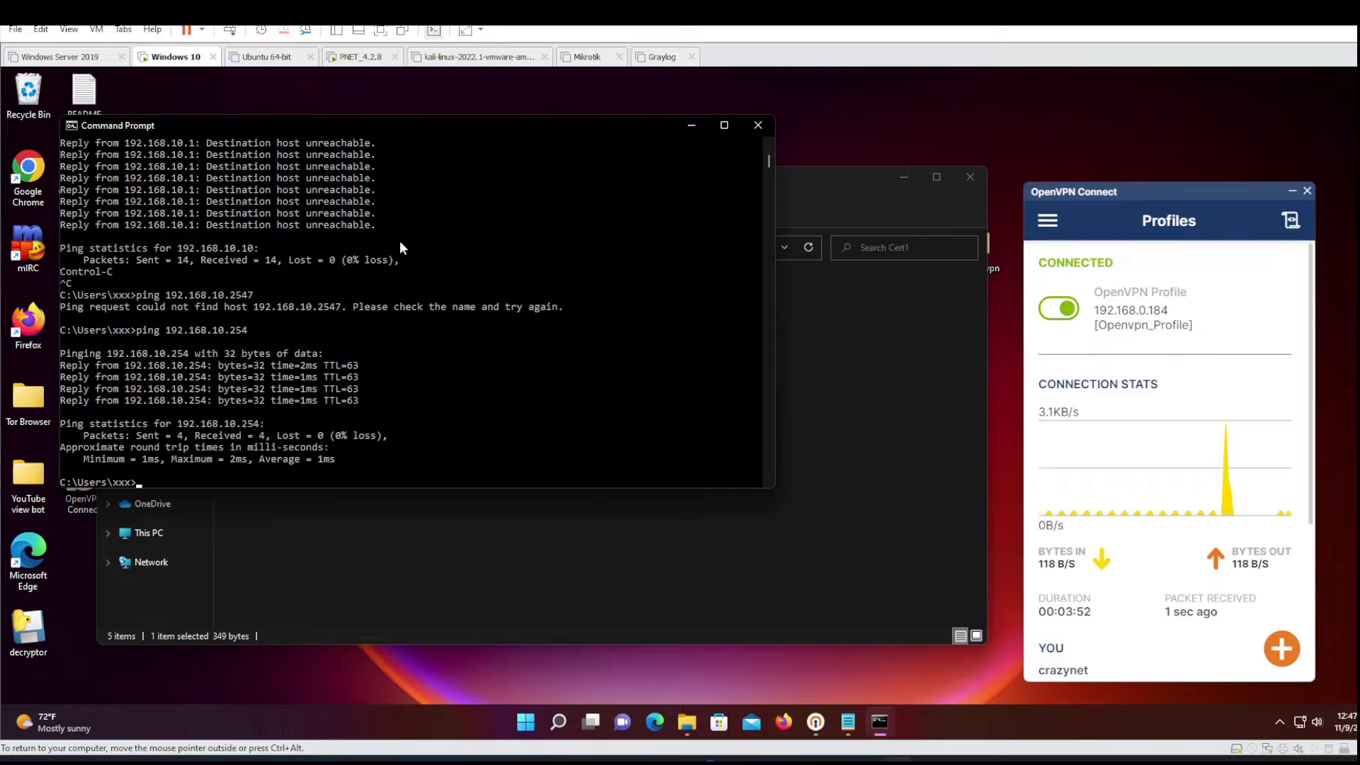
Step: Run a continuous ping to 192.168.10.254 with the -t option
key(Up)
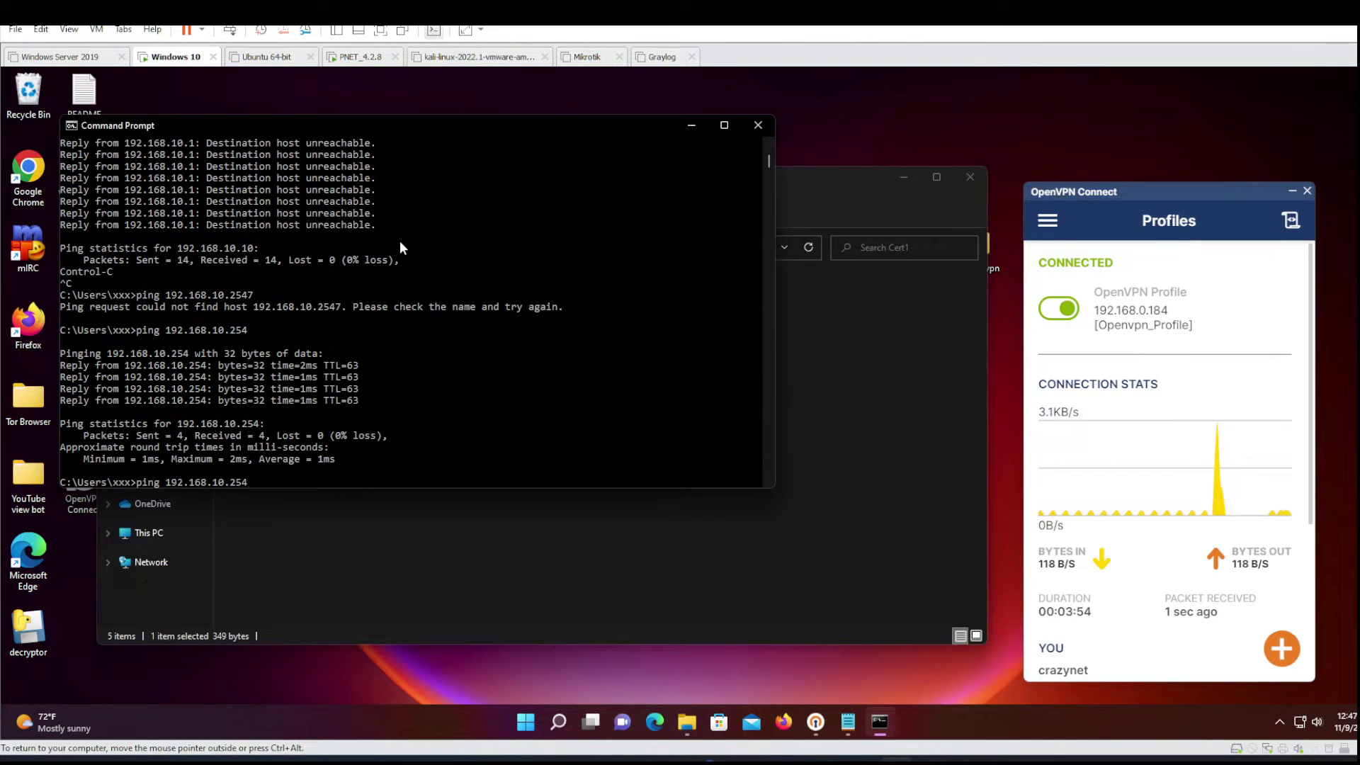
text(-t)
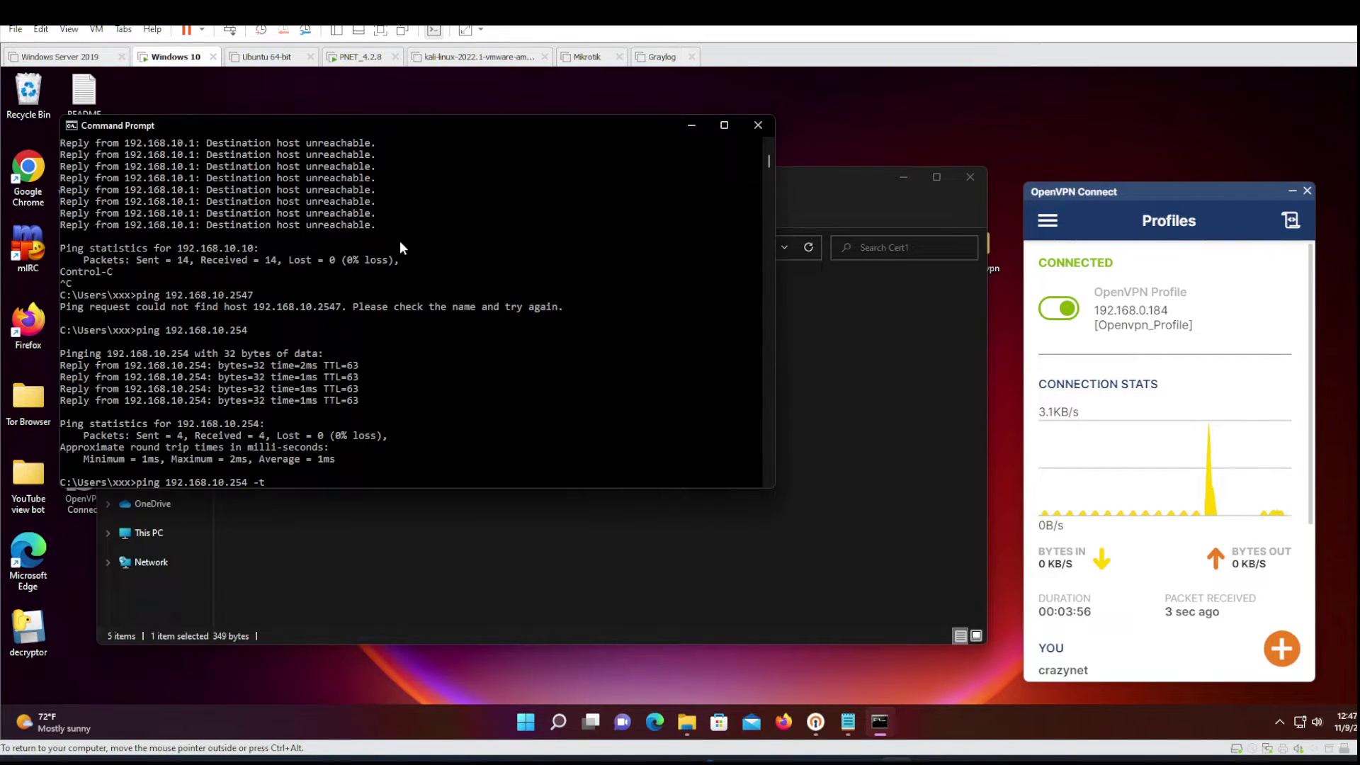
key(Return)
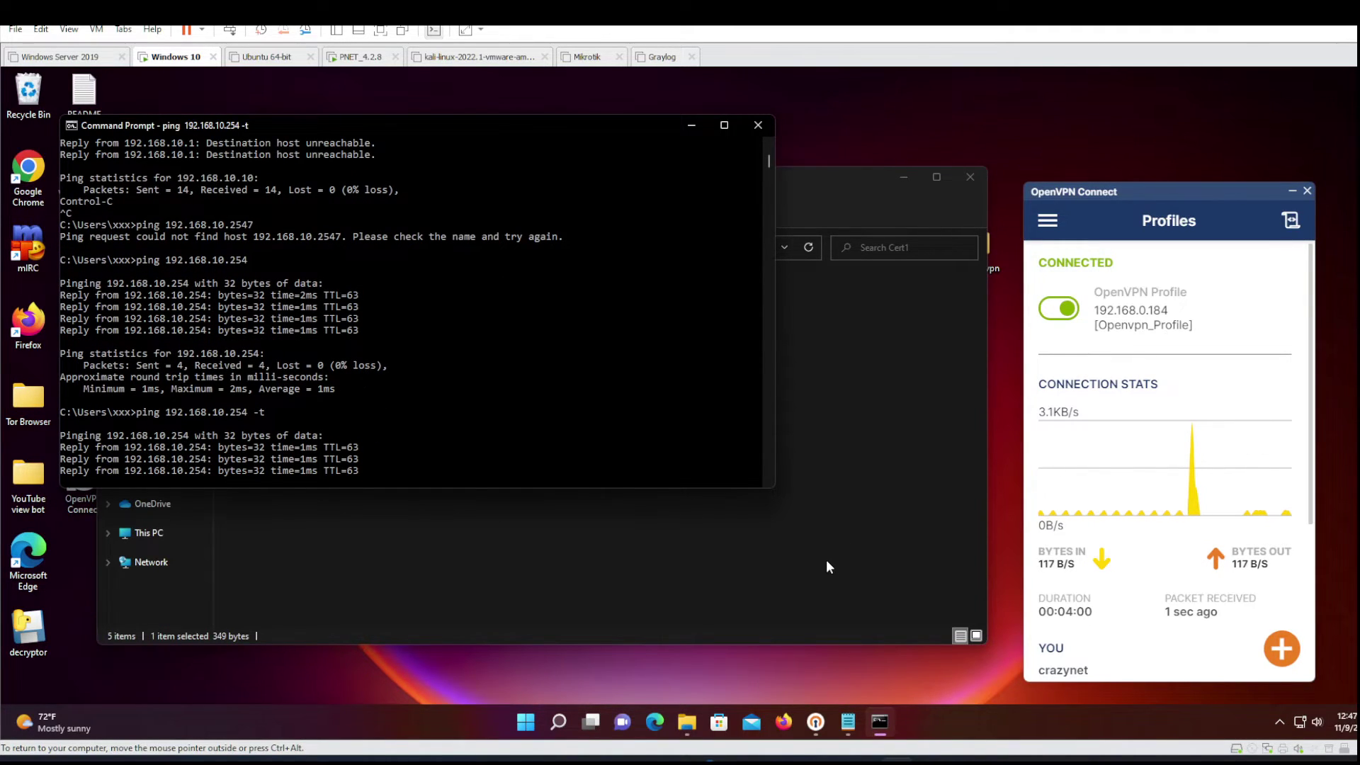
Step: Switch to WinBox and disable the forward and input accept rules in the firewall filter
click(928, 760)
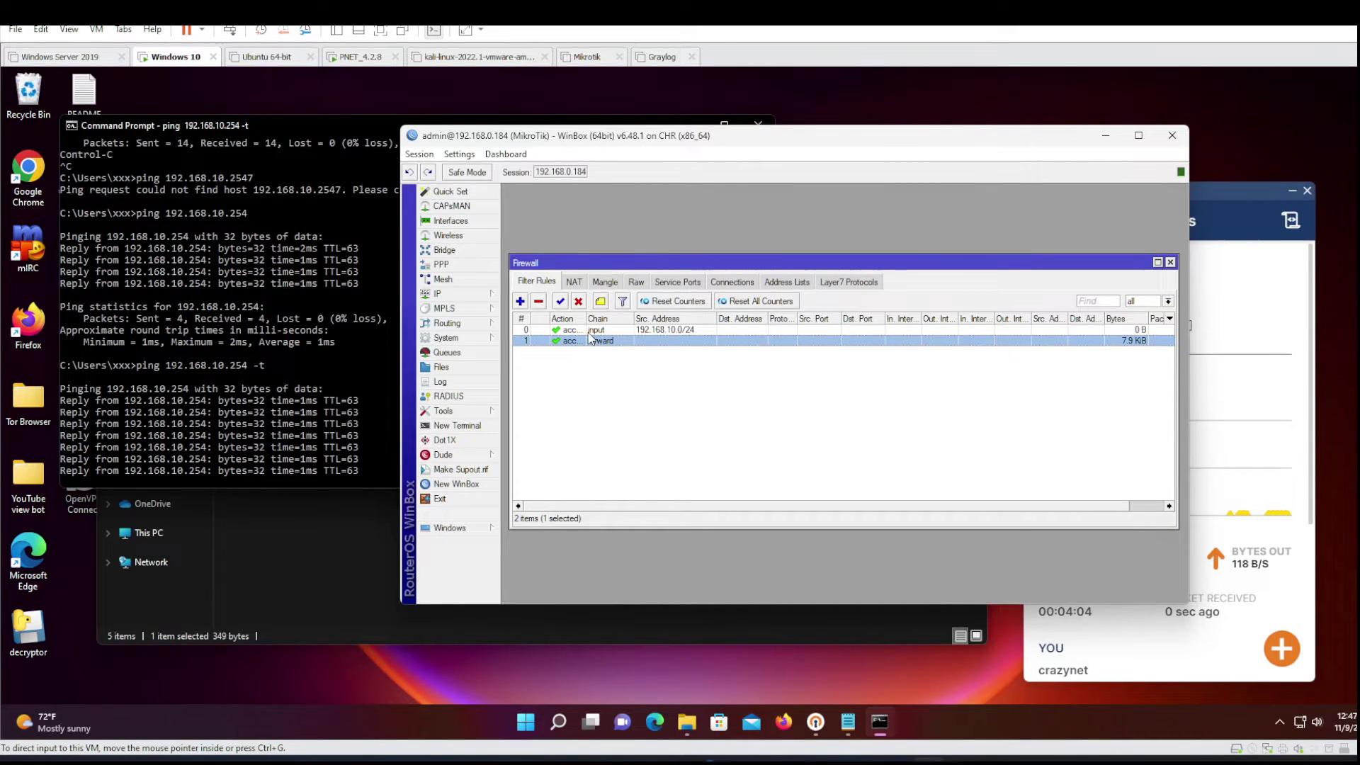
click(577, 301)
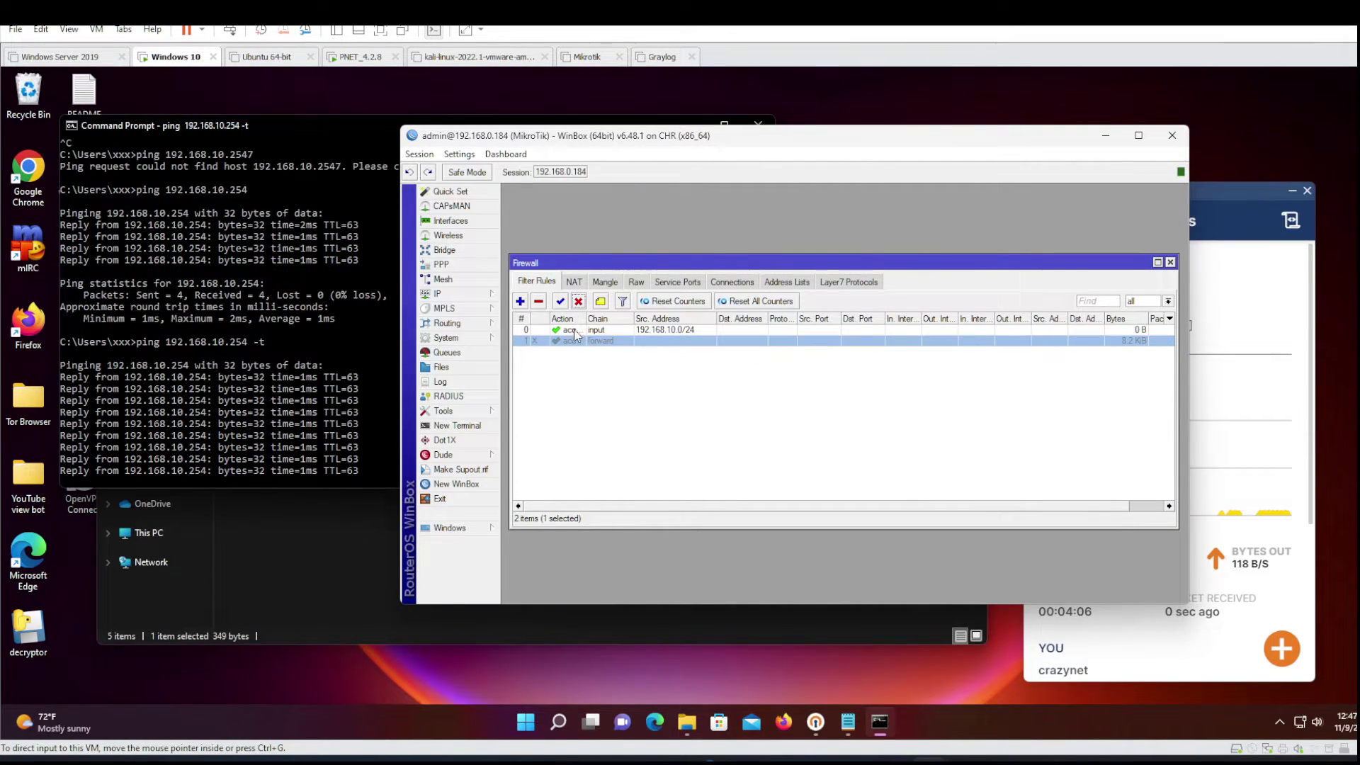
click(580, 330)
click(577, 301)
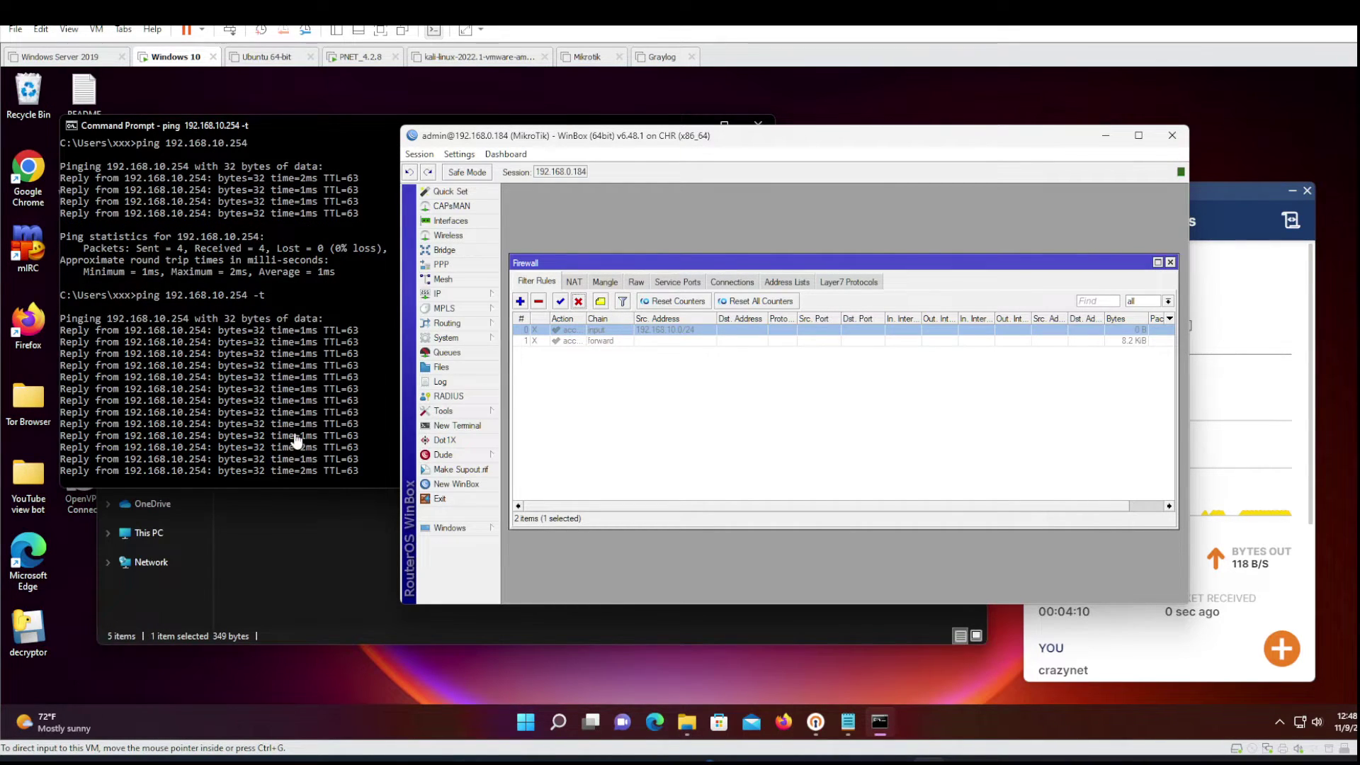
Step: Delete the input and forward filter rules, close the firewall window, and minimise WinBox to return to the running ping
click(538, 301)
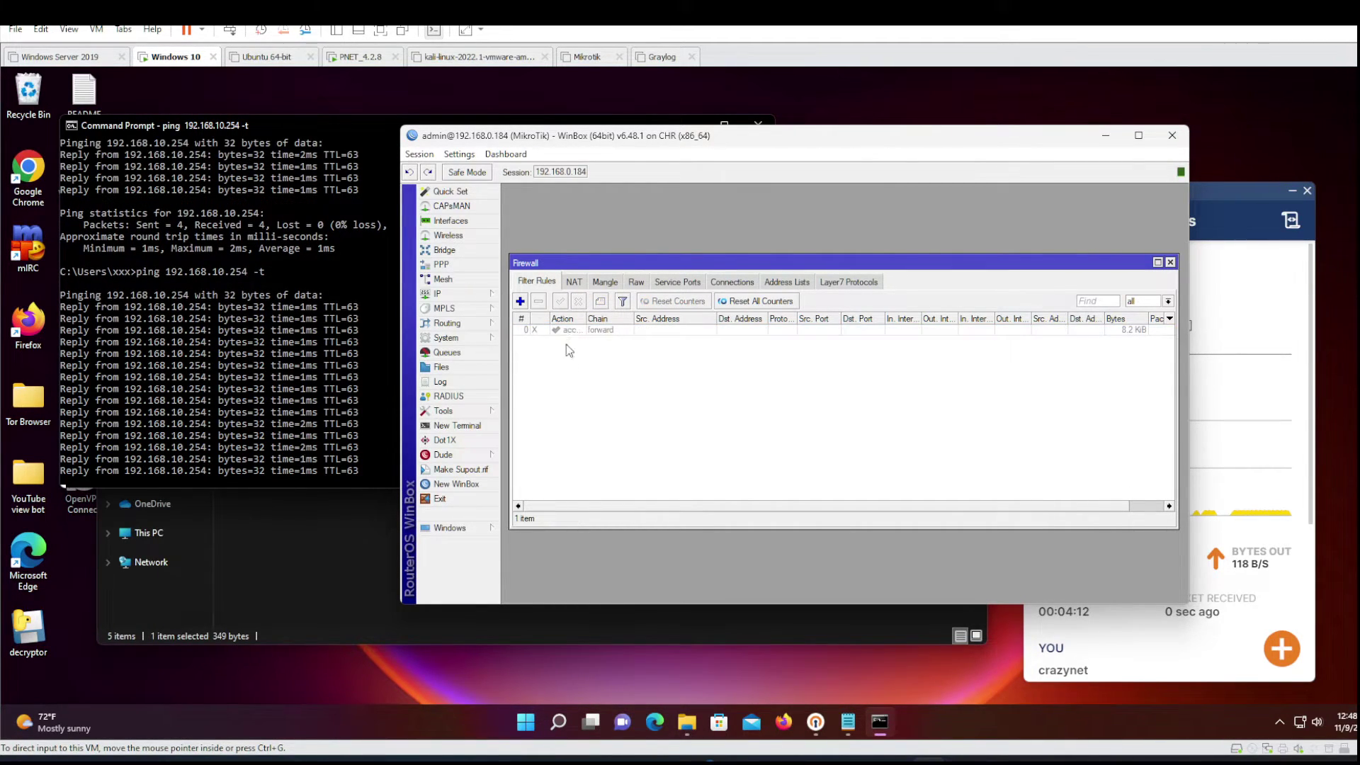
click(553, 329)
click(540, 302)
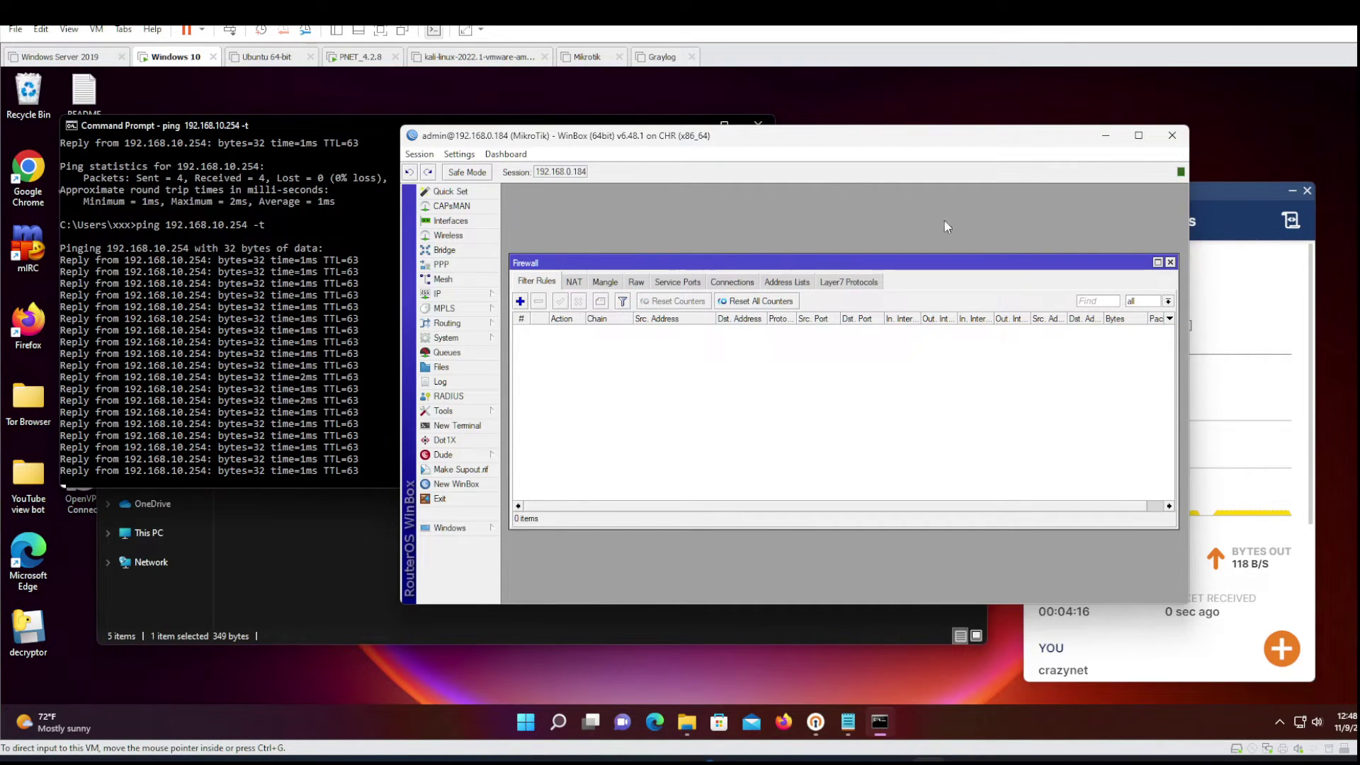
click(1170, 263)
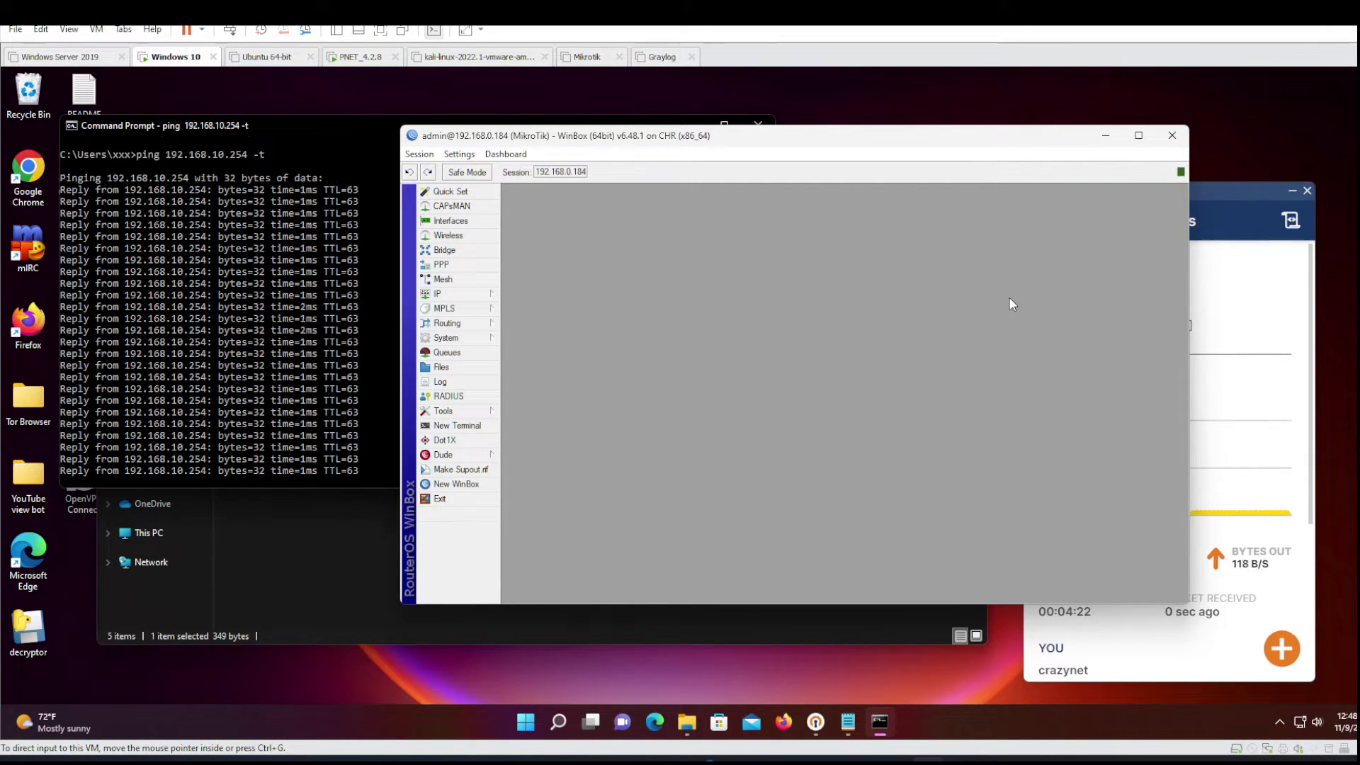
click(1105, 135)
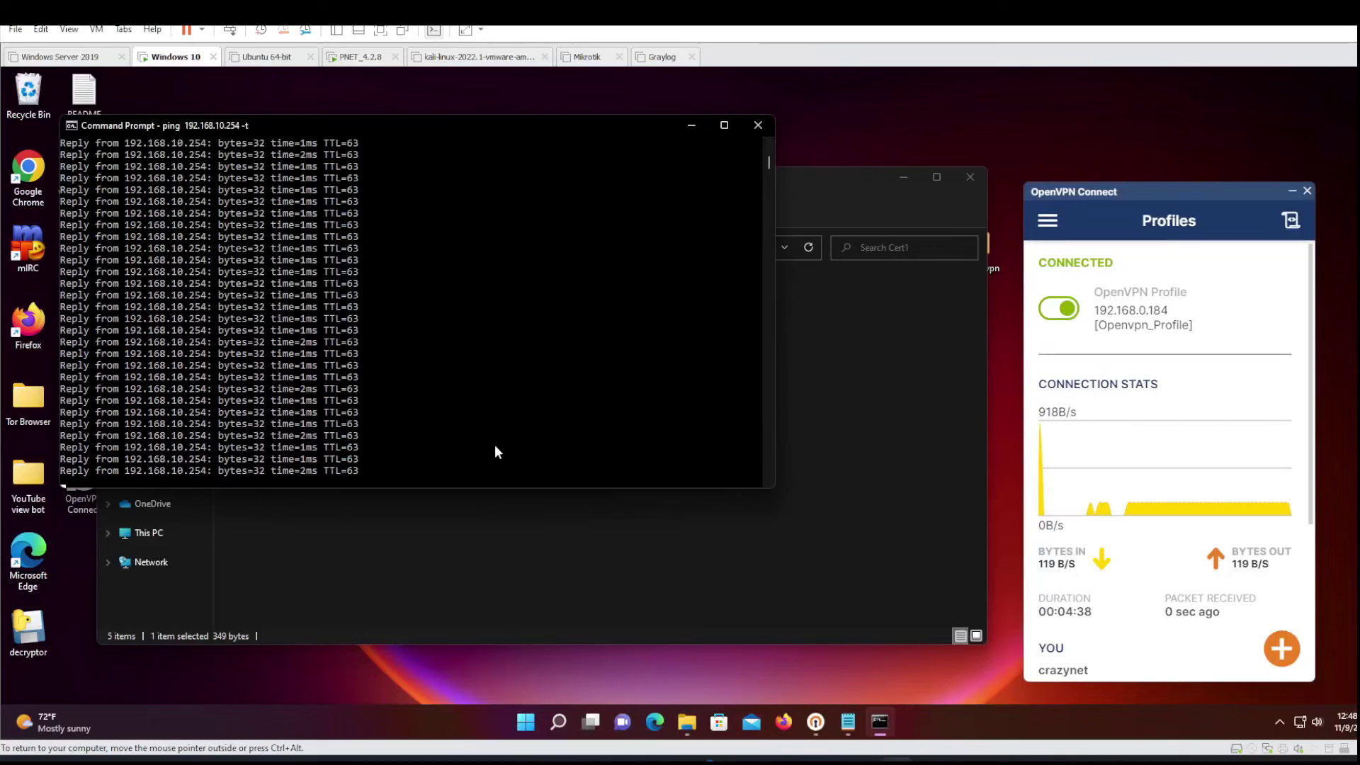
Step: Stop the continuous ping to 192.168.10.254 and ping google.com to test internet access over the VPN
click(496, 451)
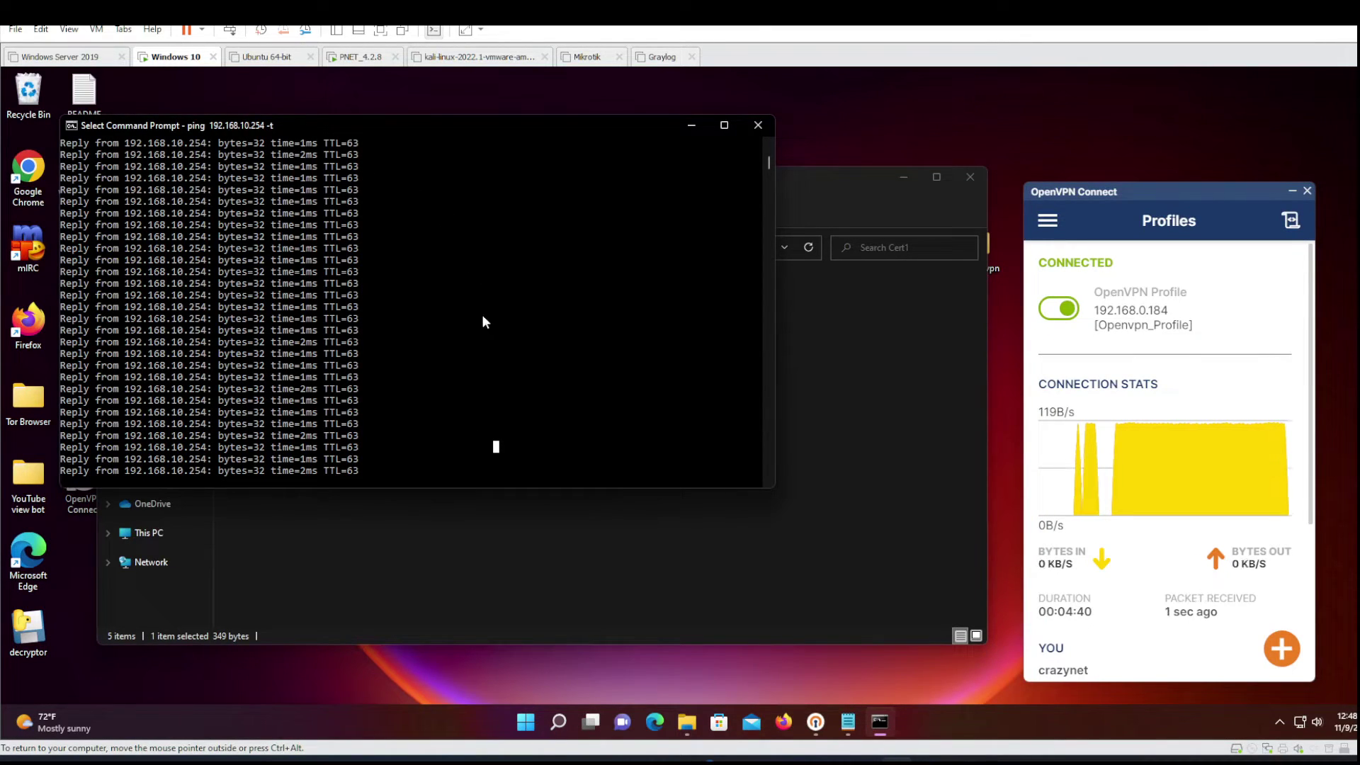
key(Escape)
key(ctrl+c)
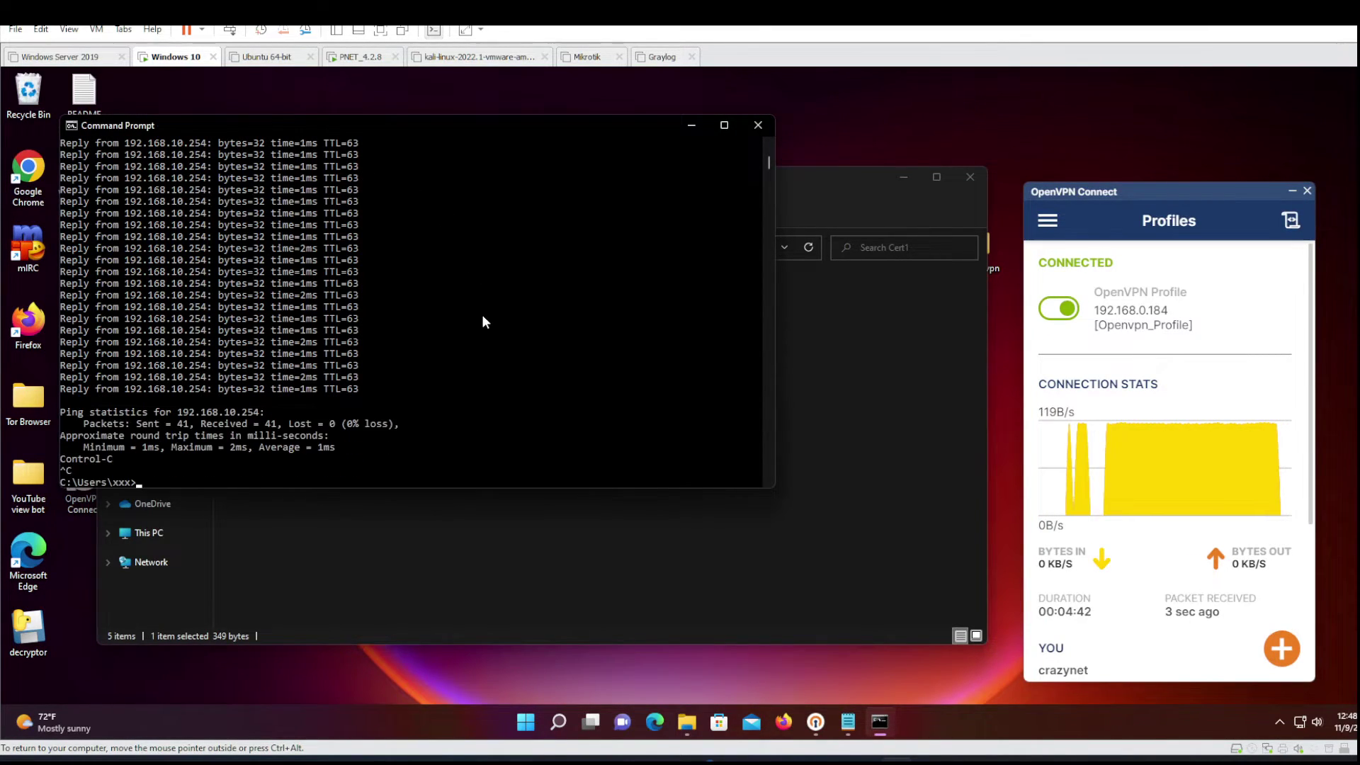
text(ping )
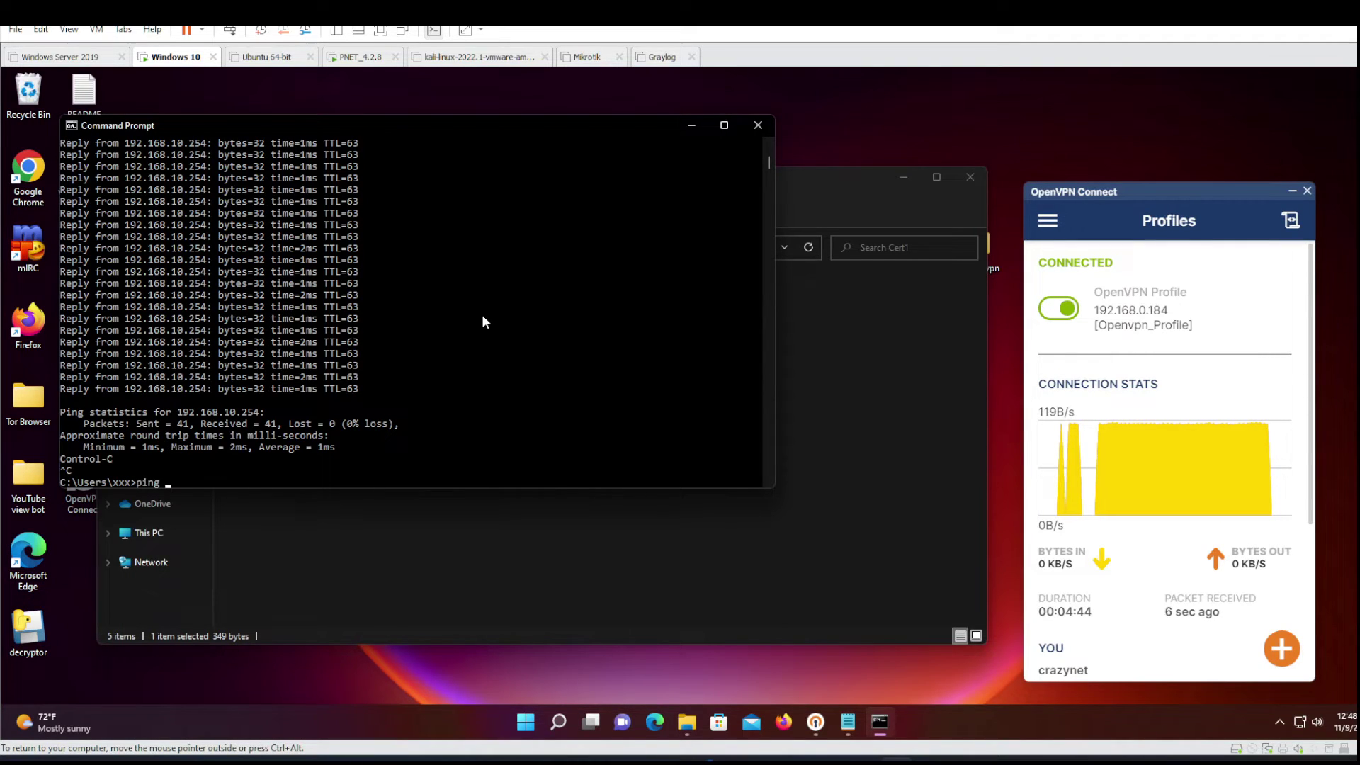
text(google.com)
key(Return)
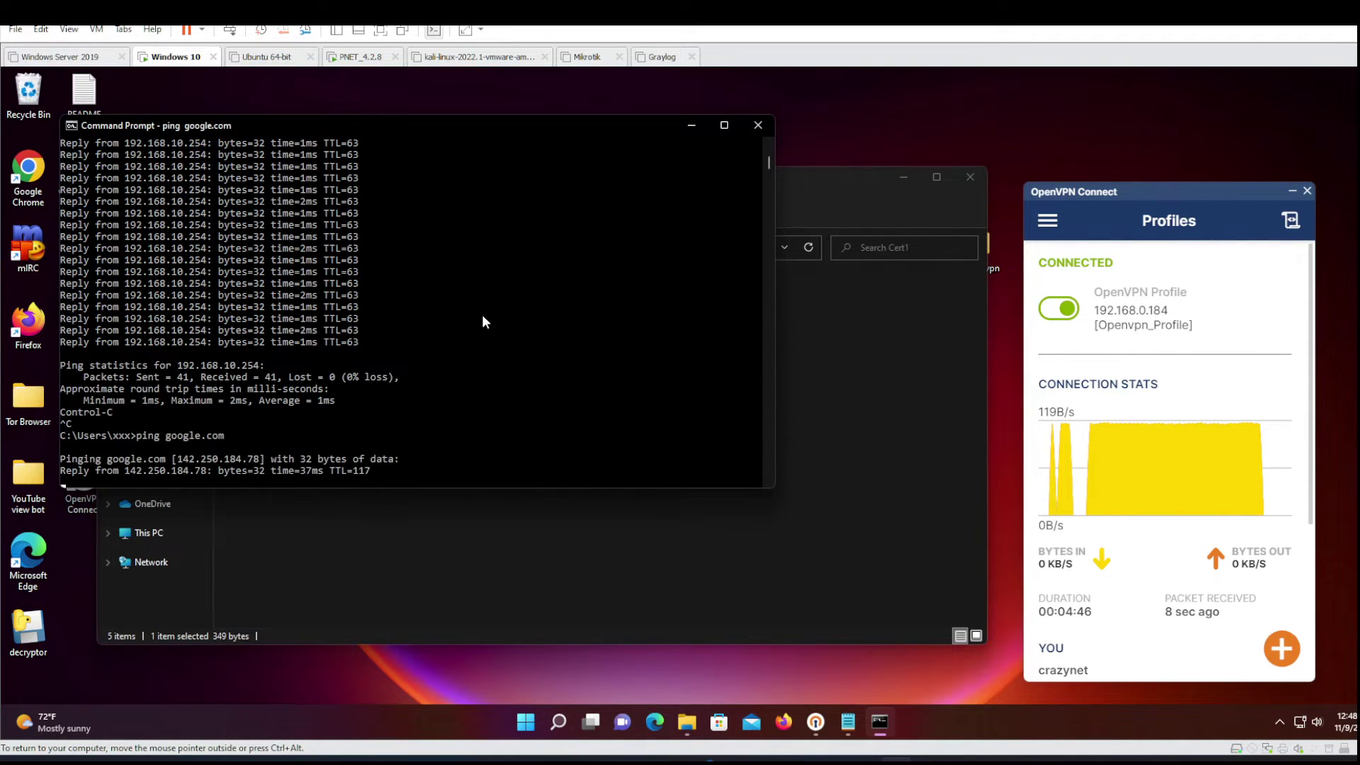
Step: Close the Command Prompt and open Firefox, continuing through its troubleshooting mode dialog without refreshing the browser
click(756, 126)
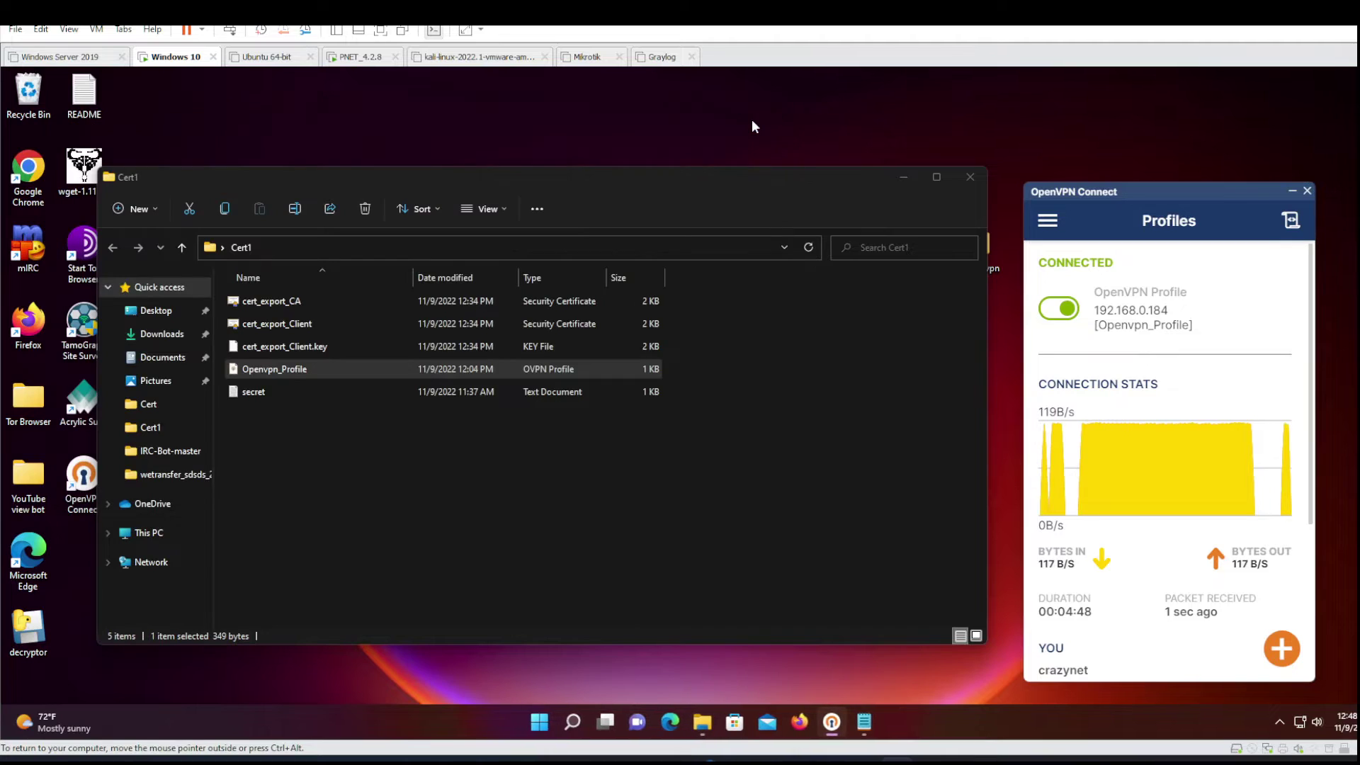
shift+click(799, 721)
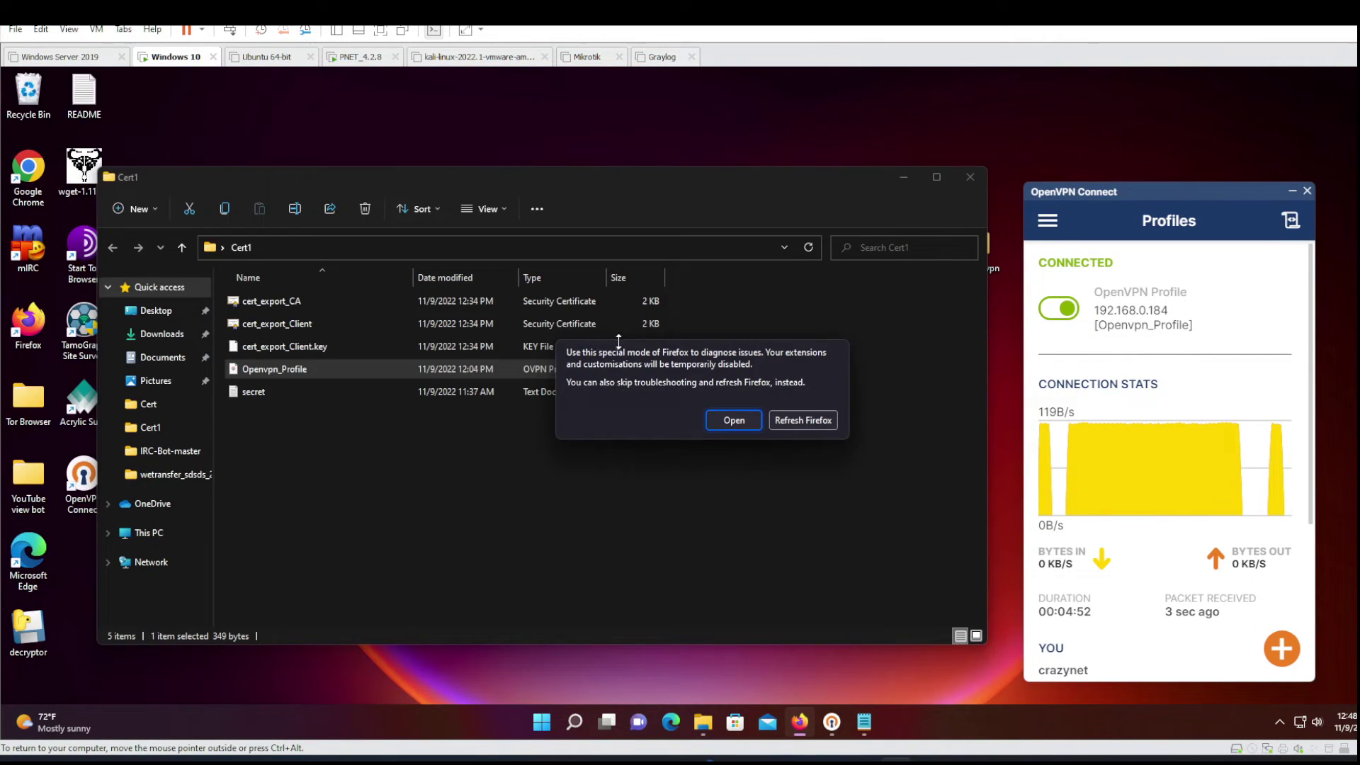
click(744, 424)
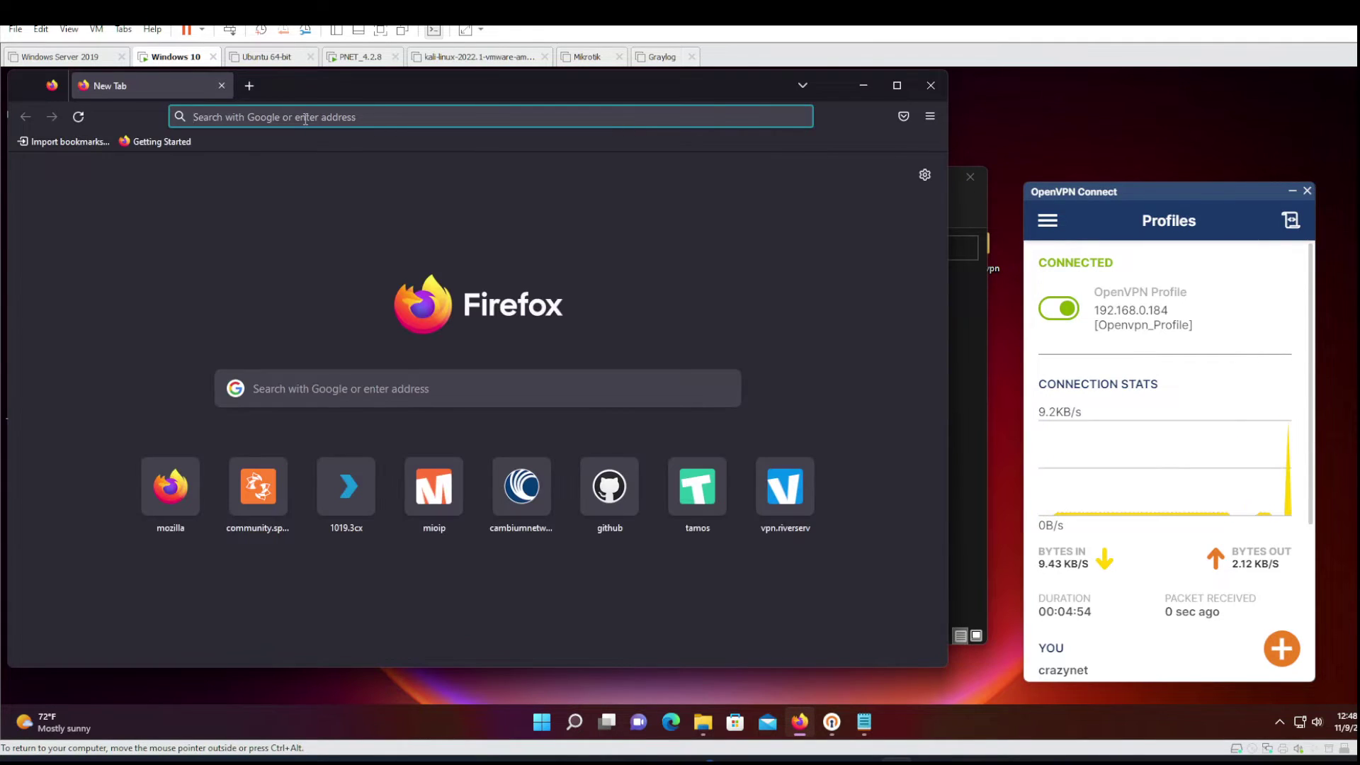